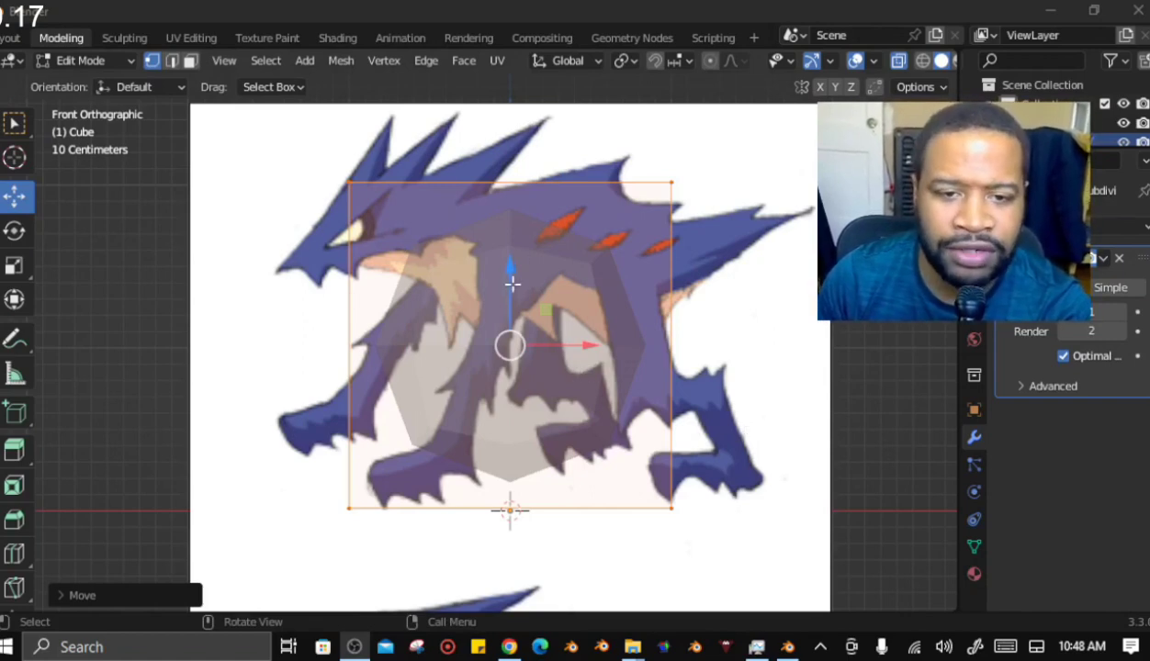
Raise the cube over the creature in the reference image and add horizontal and vertical loop cuts to it
left_click_drag(512, 285, 525, 245)
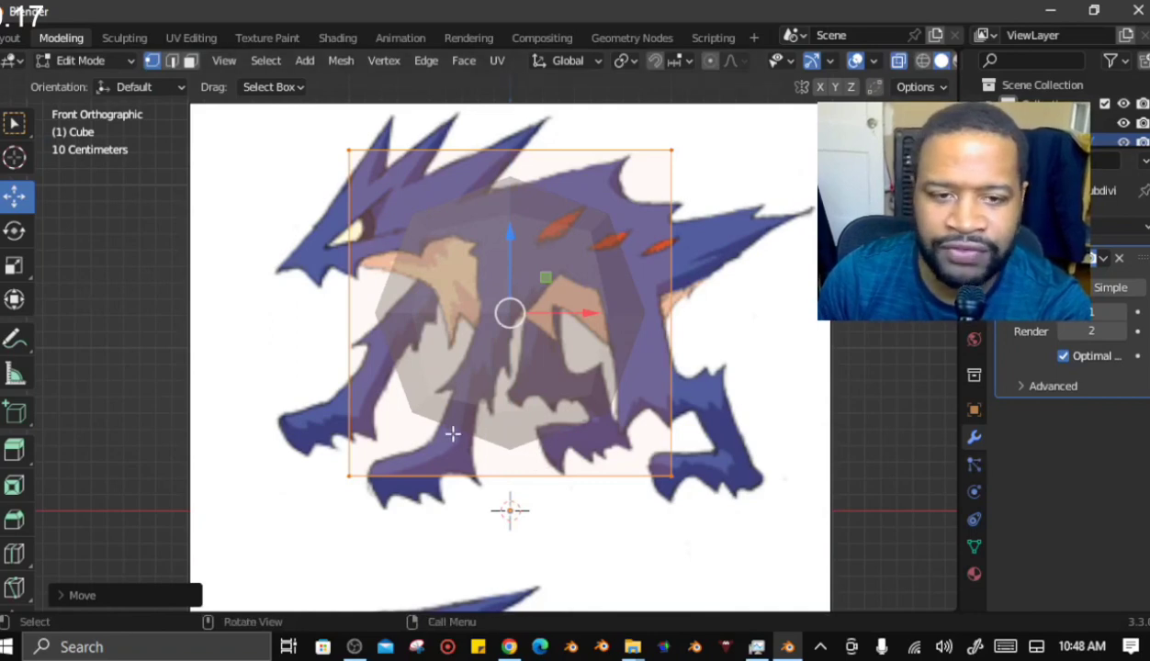
left_click(14, 554)
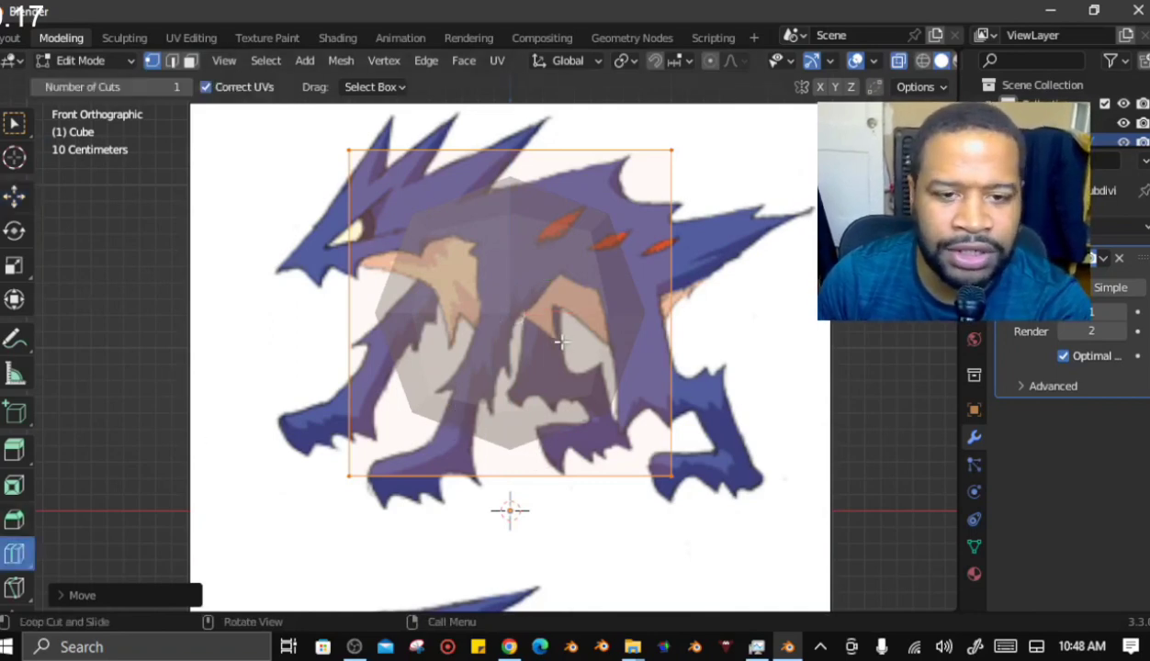
left_click(336, 308)
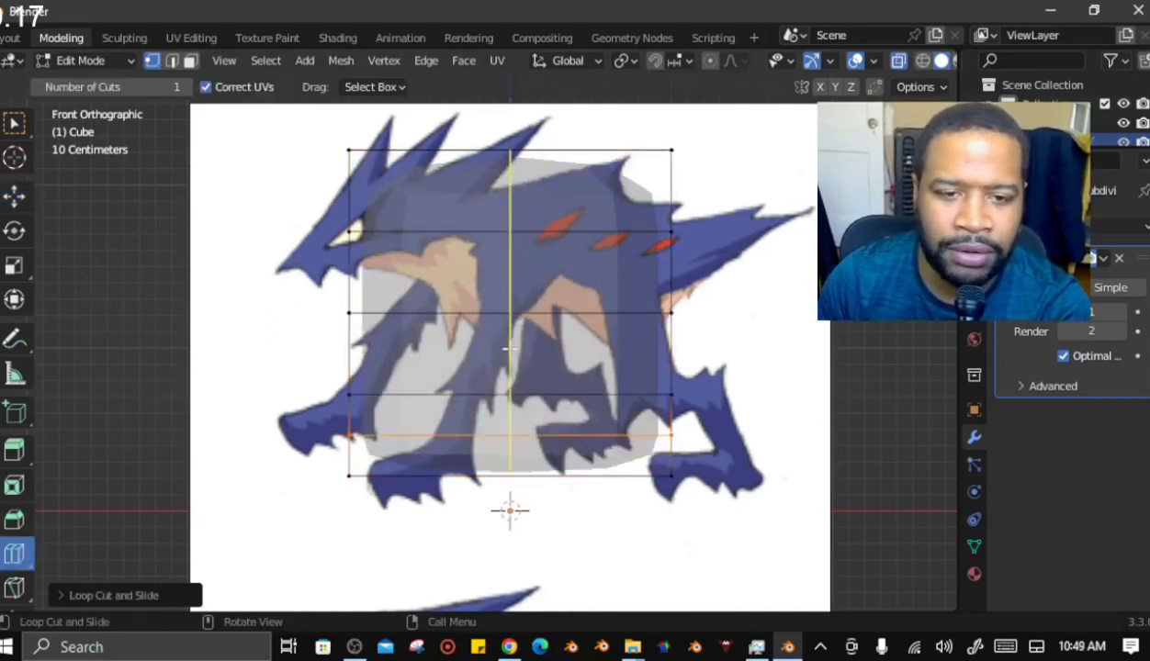
left_click(508, 351)
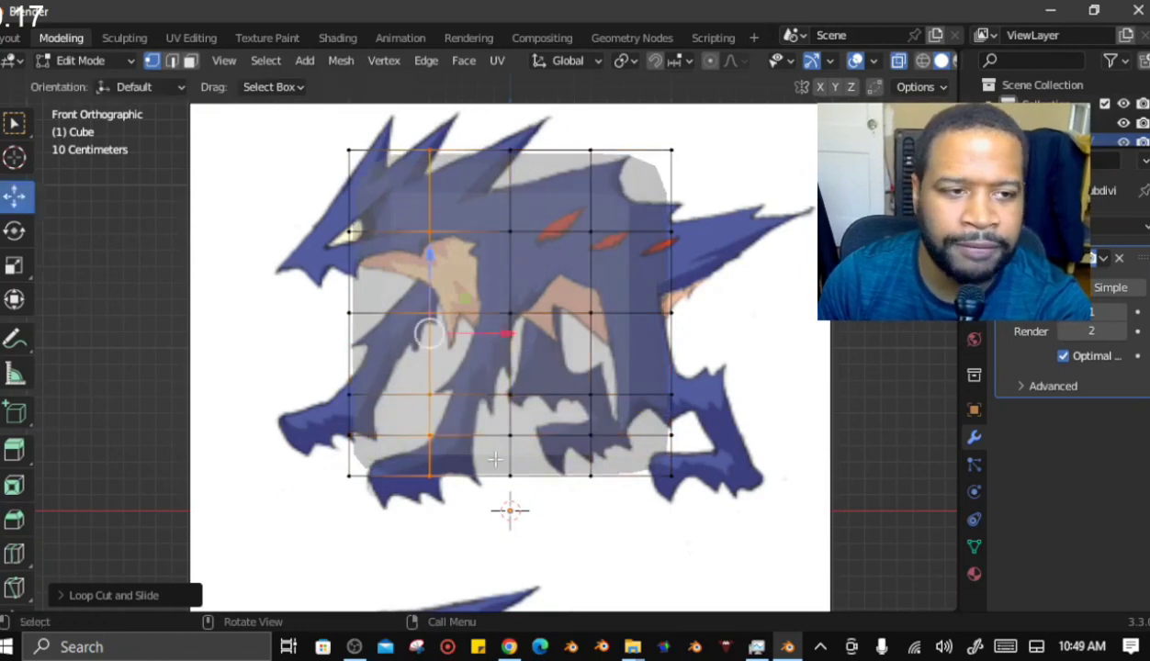
Move a vertex on the cube's top edge up above the creature's head spikes
scroll(494, 460, "up", 2)
scroll(495, 459, "down", 3)
key("g")
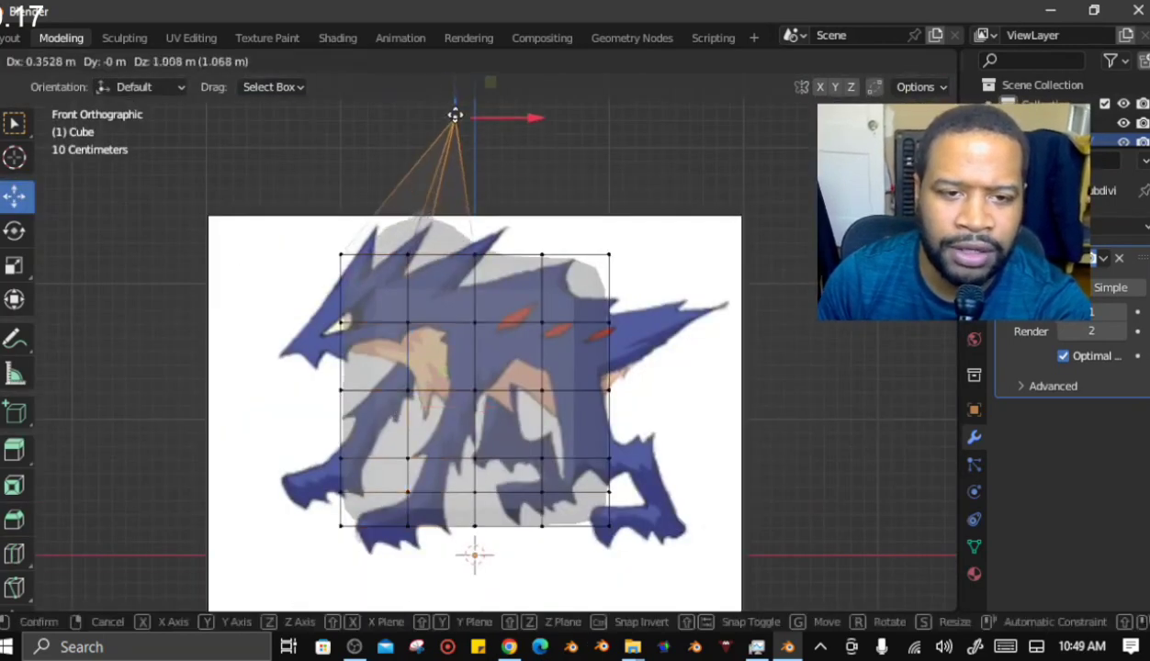
left_click(472, 150)
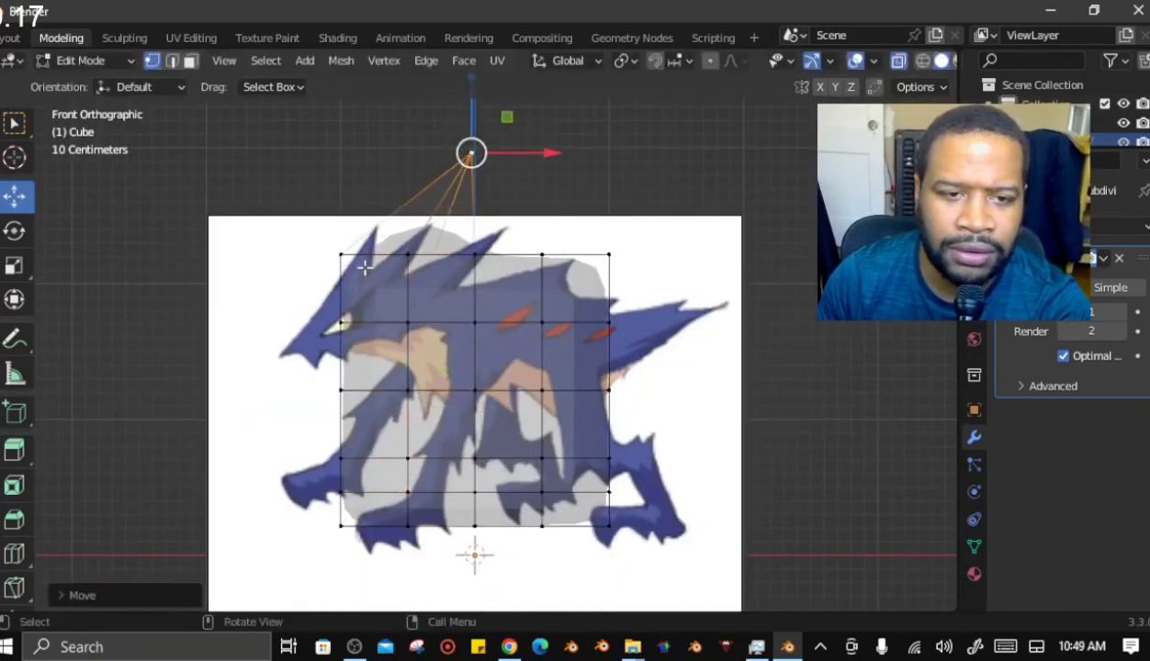
Move the cube's upper front corner vertex onto the creature's forehead and pull the vertex below it out past the snout
left_click_drag(338, 253, 302, 188)
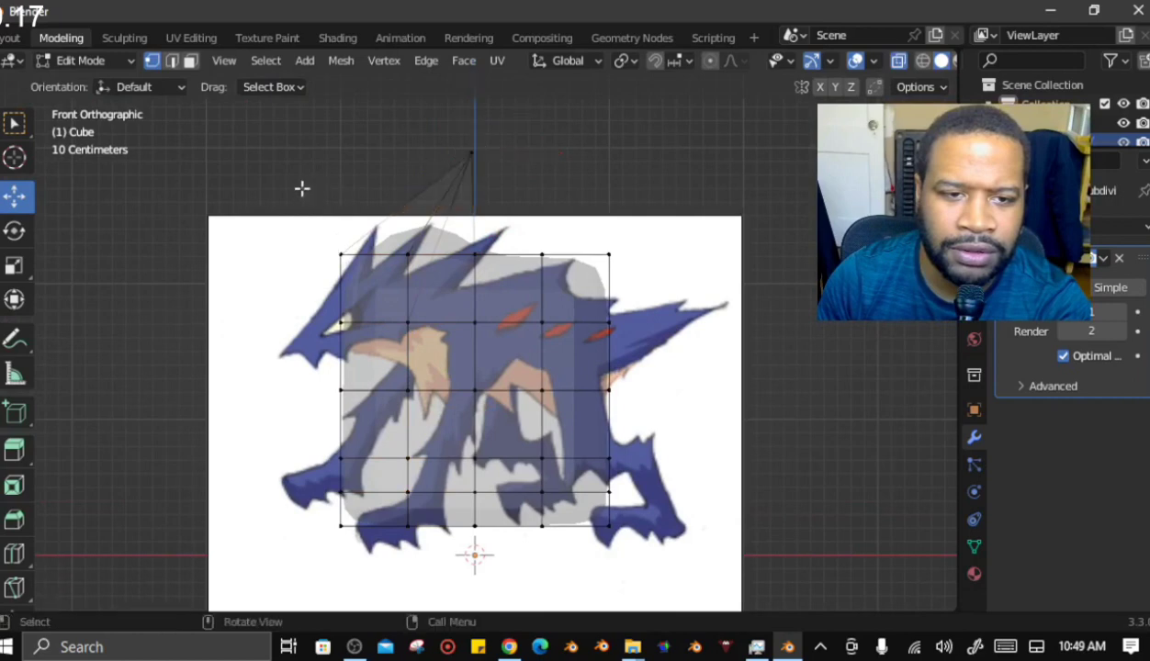
left_click(341, 255)
left_click_drag(341, 254, 327, 281)
left_click(344, 325)
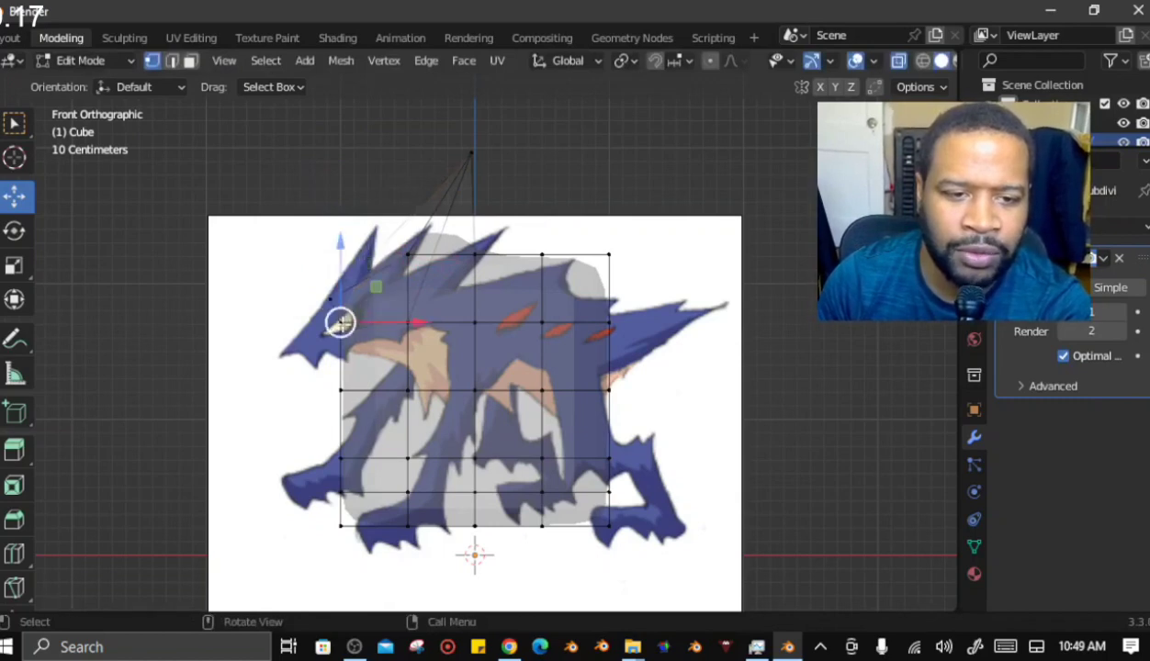
left_click_drag(395, 319, 267, 352)
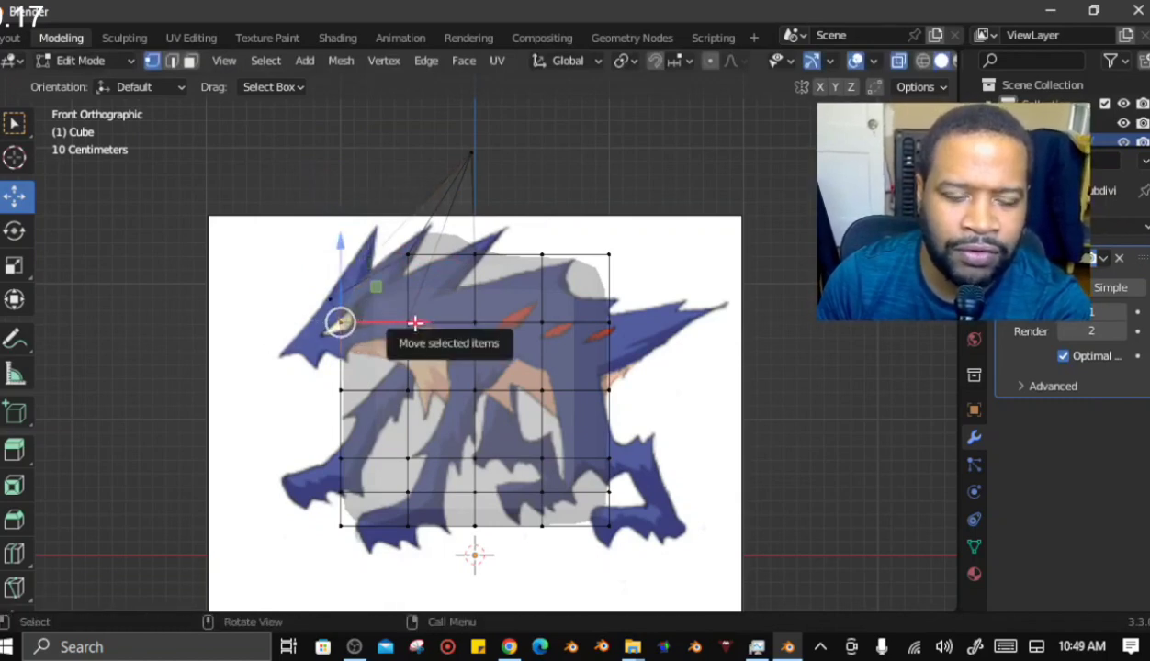
left_click_drag(434, 327, 253, 291)
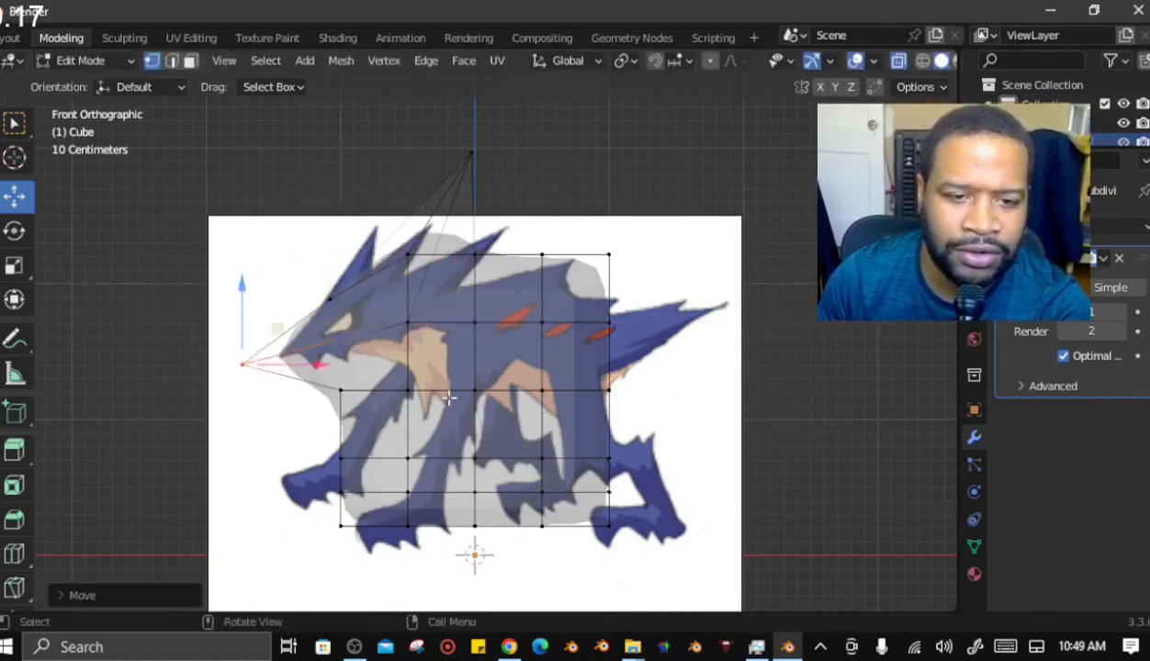
scroll(464, 404, "up", 2)
scroll(464, 404, "down", 3)
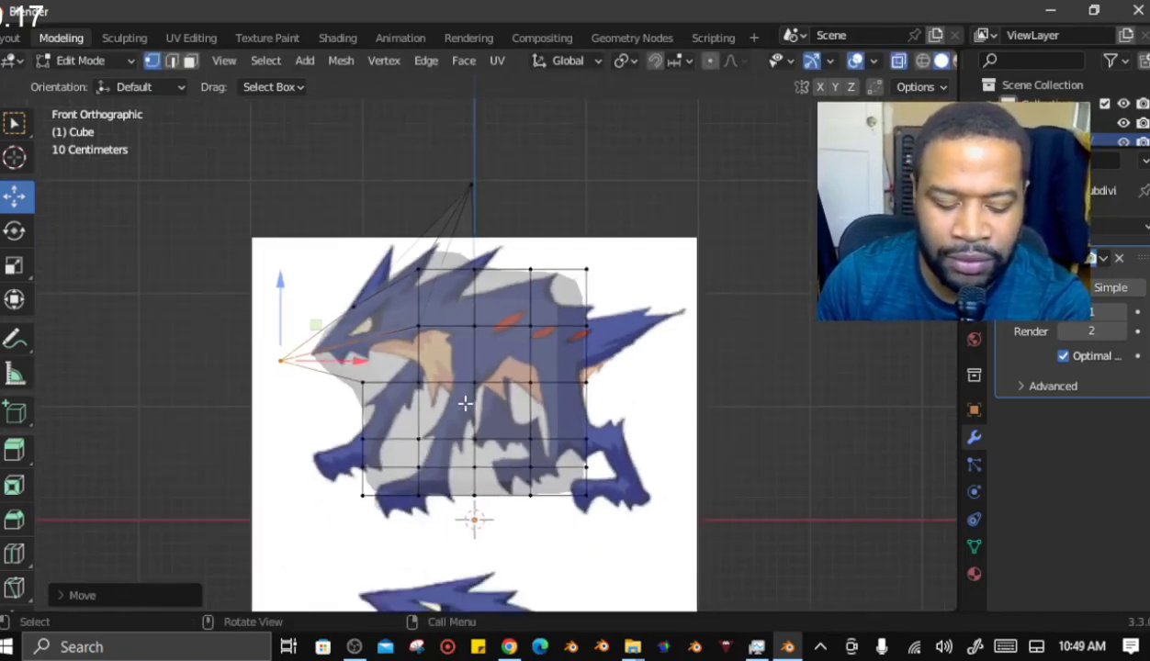
Return to Object Mode and delete the cube
left_click(83, 61)
left_click(108, 87)
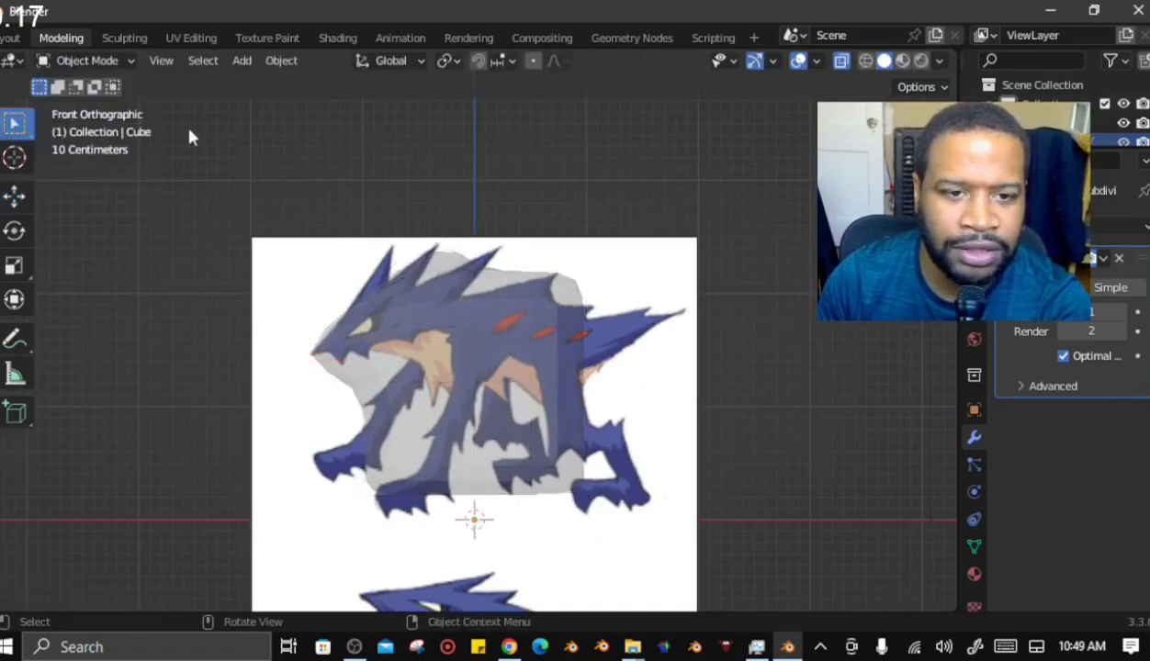
key("x")
left_click(452, 335)
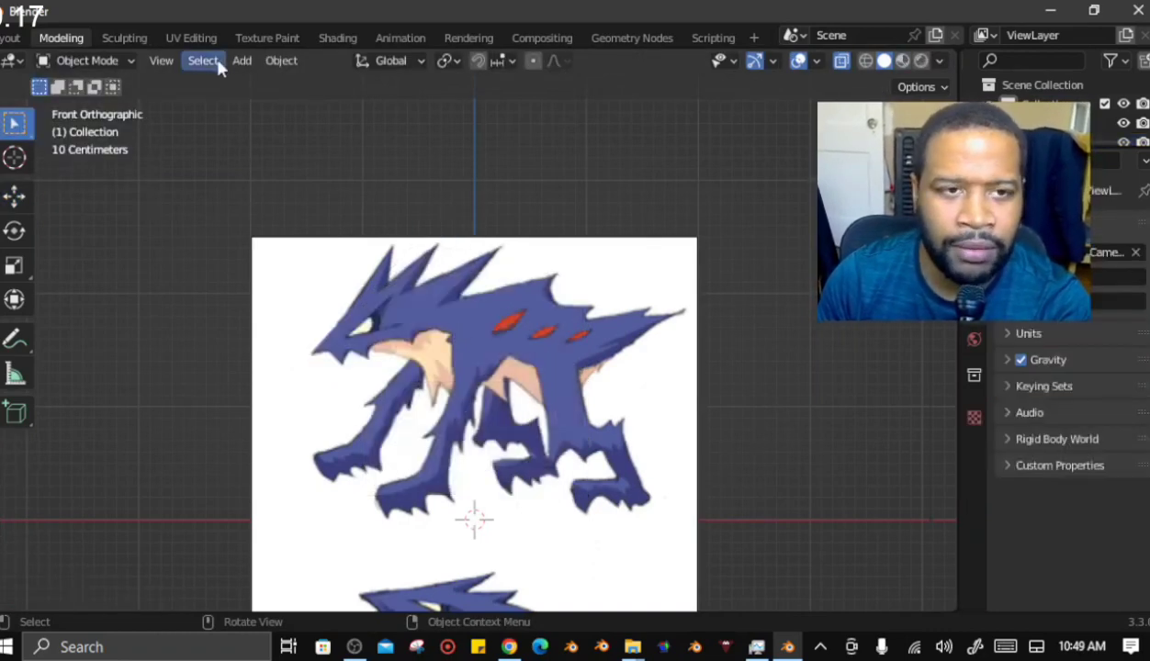
left_click(242, 60)
mouse_move(297, 90)
left_click(420, 82)
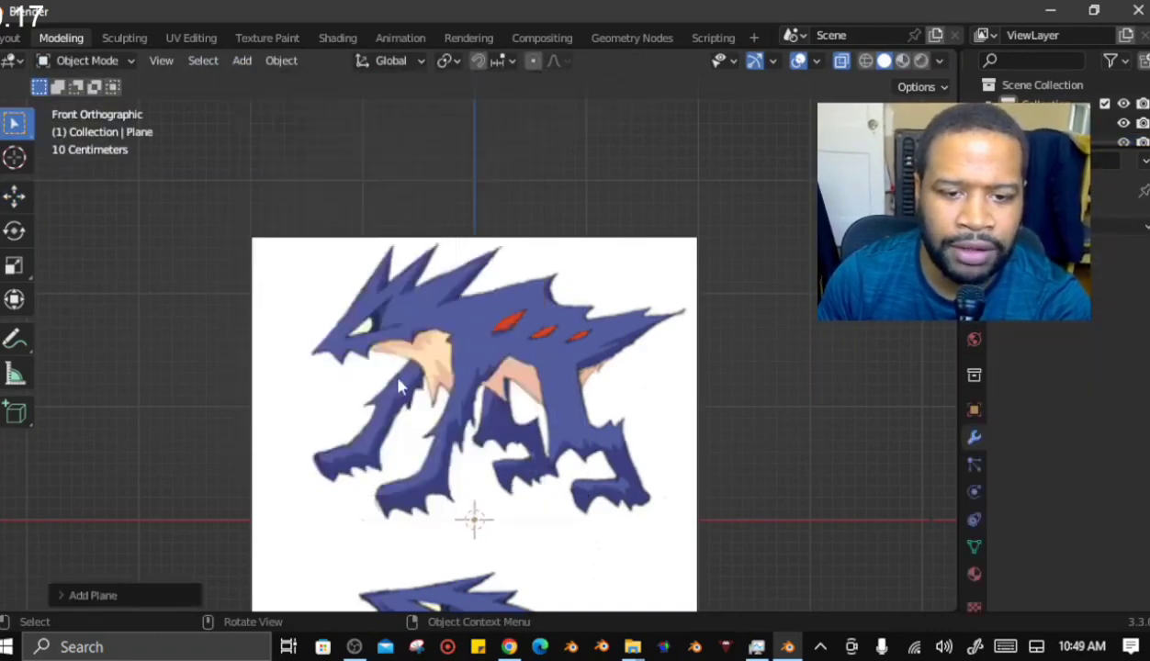
scroll(510, 447, "down", 5)
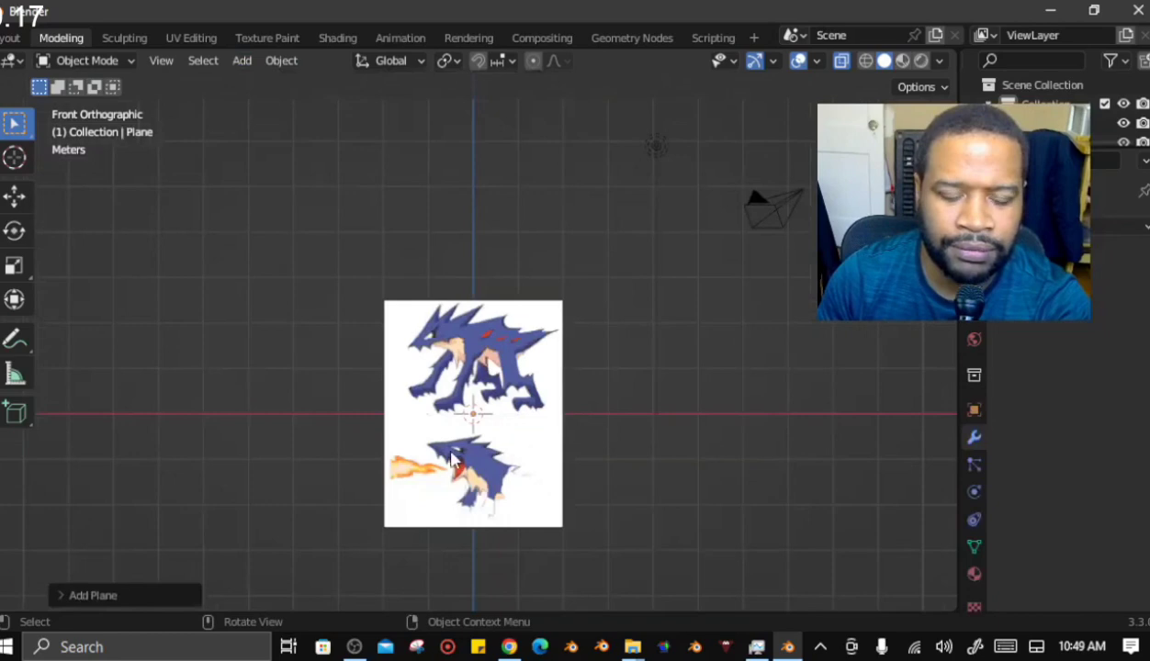
middle_click_drag(451, 462, 496, 458)
left_click(451, 432)
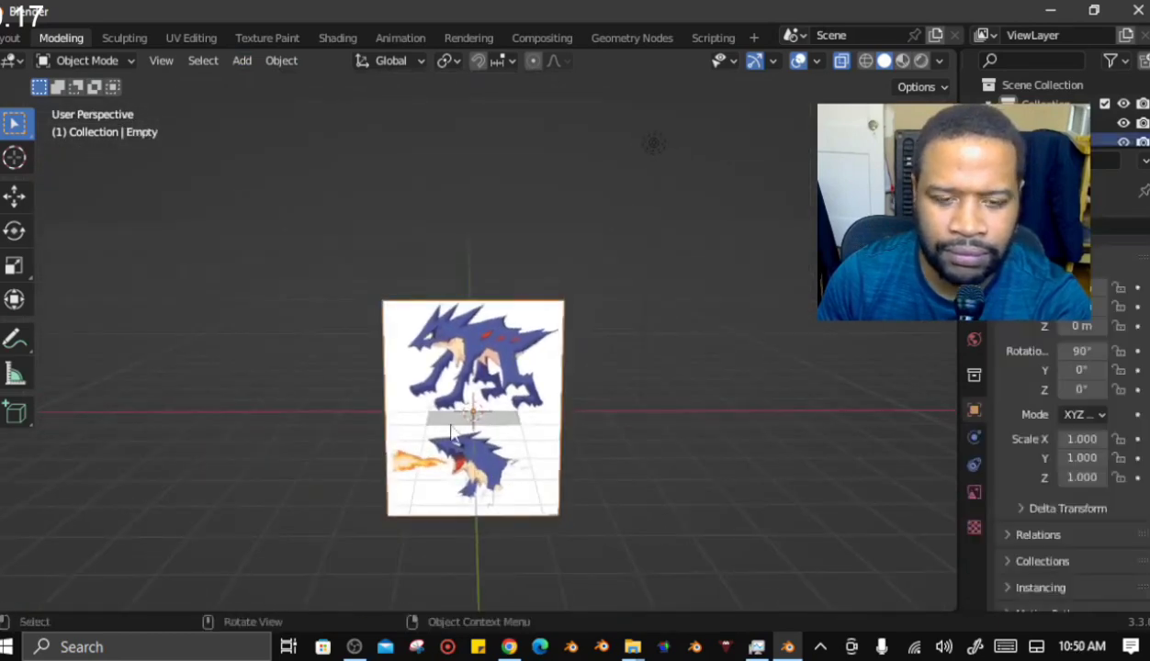
left_click(451, 425)
key("x")
left_click(452, 426)
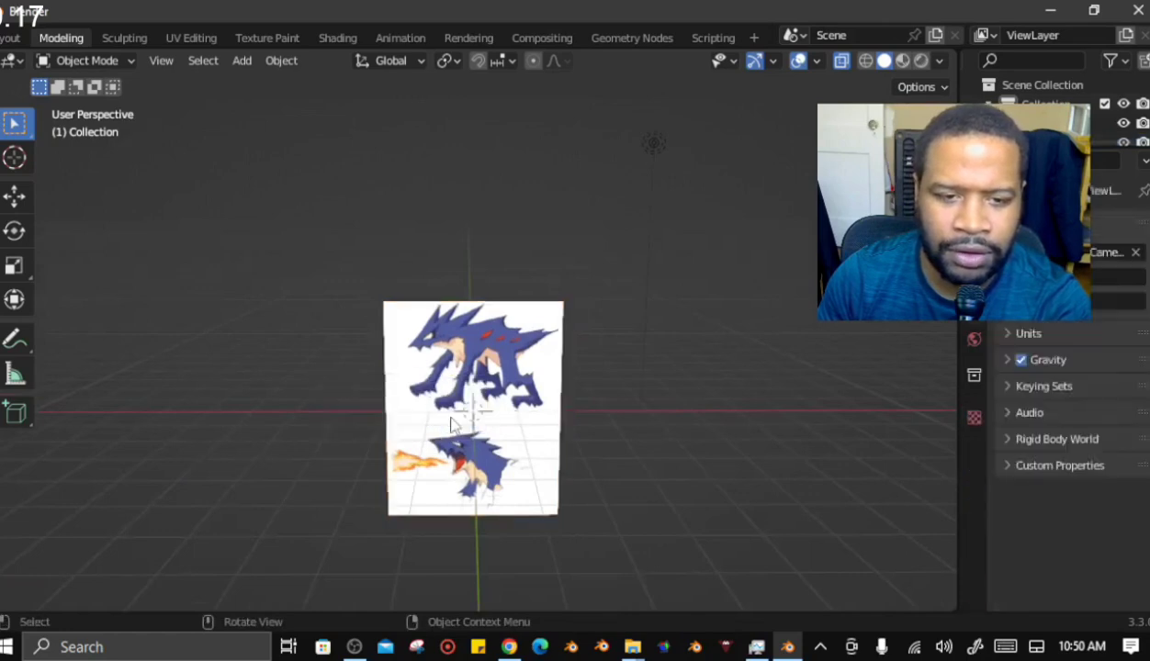
Switch to the front view of the reference image and add a single-vertex mesh
scroll(453, 426, "up", 4)
scroll(454, 426, "up", 3)
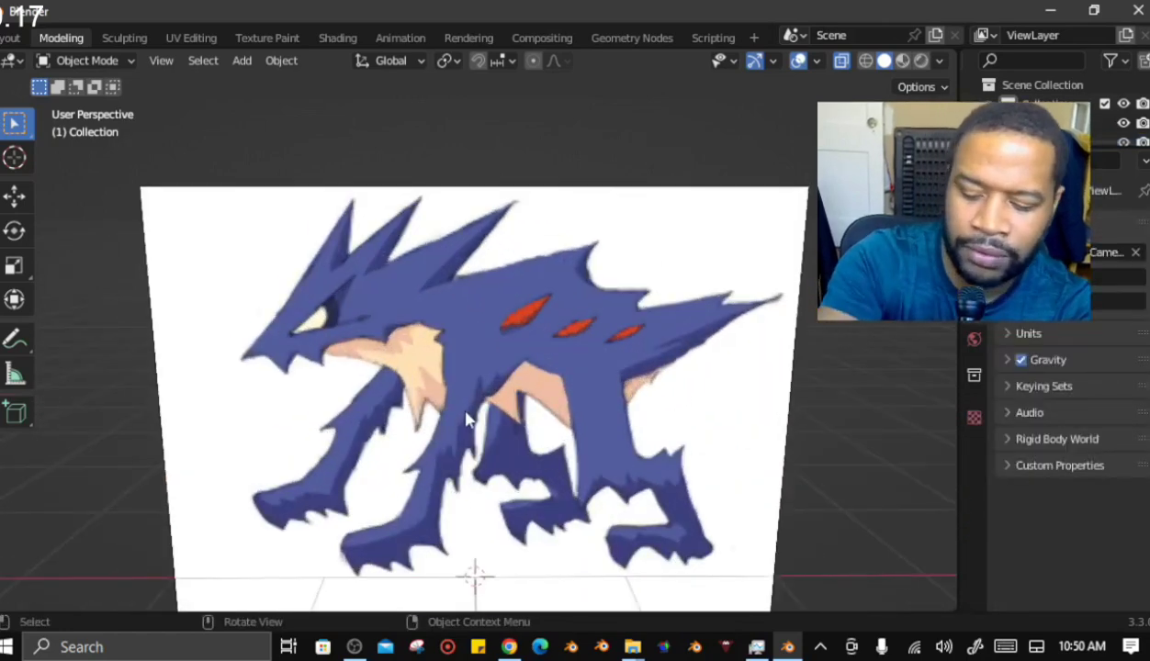
key("KP_1")
right_click(248, 360)
left_click(241, 61)
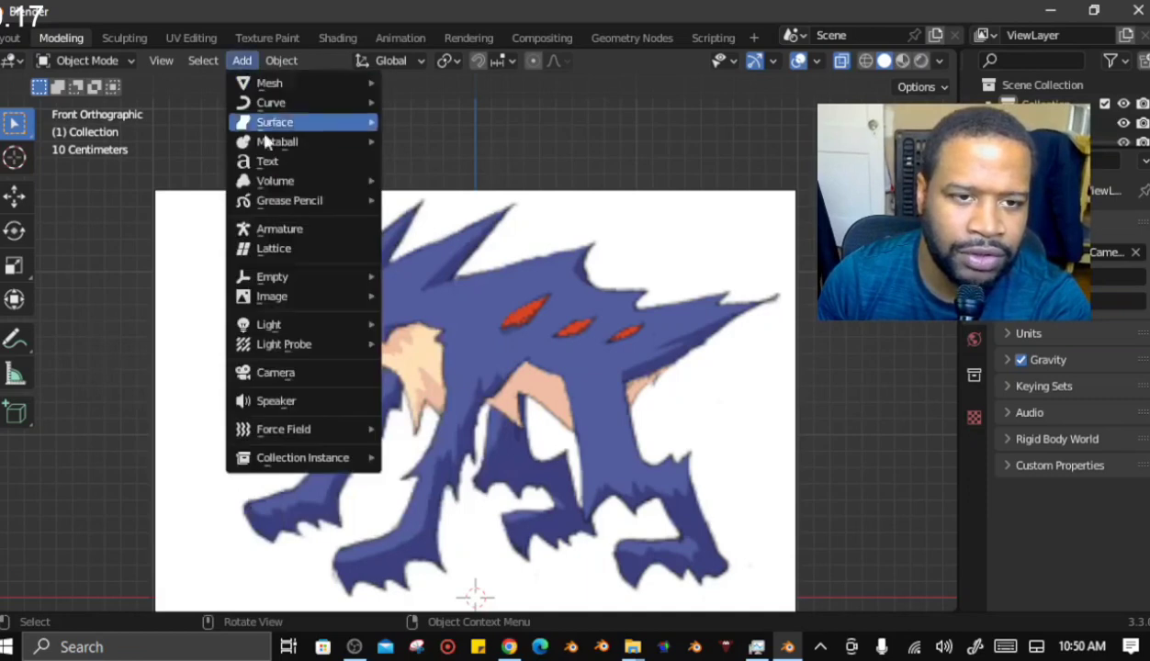
mouse_move(269, 83)
mouse_move(439, 324)
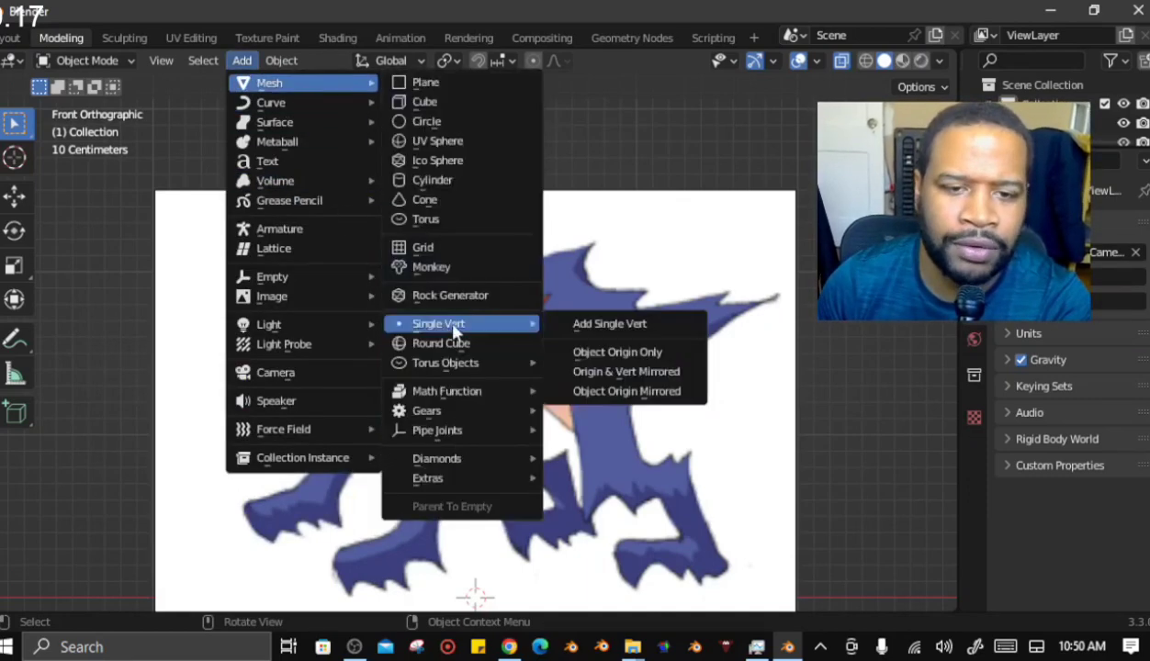
left_click(646, 325)
Move the single vertex up and across to the tip of the creature's snout
key("g")
key("z")
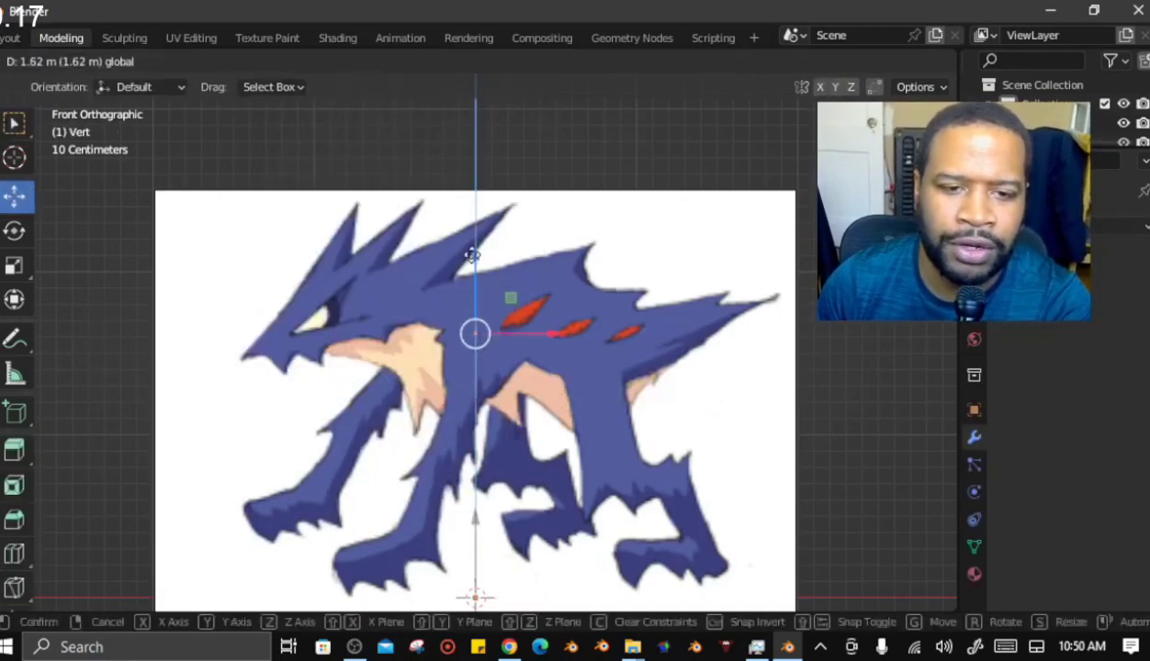
left_click(543, 328)
left_click_drag(328, 358, 317, 358)
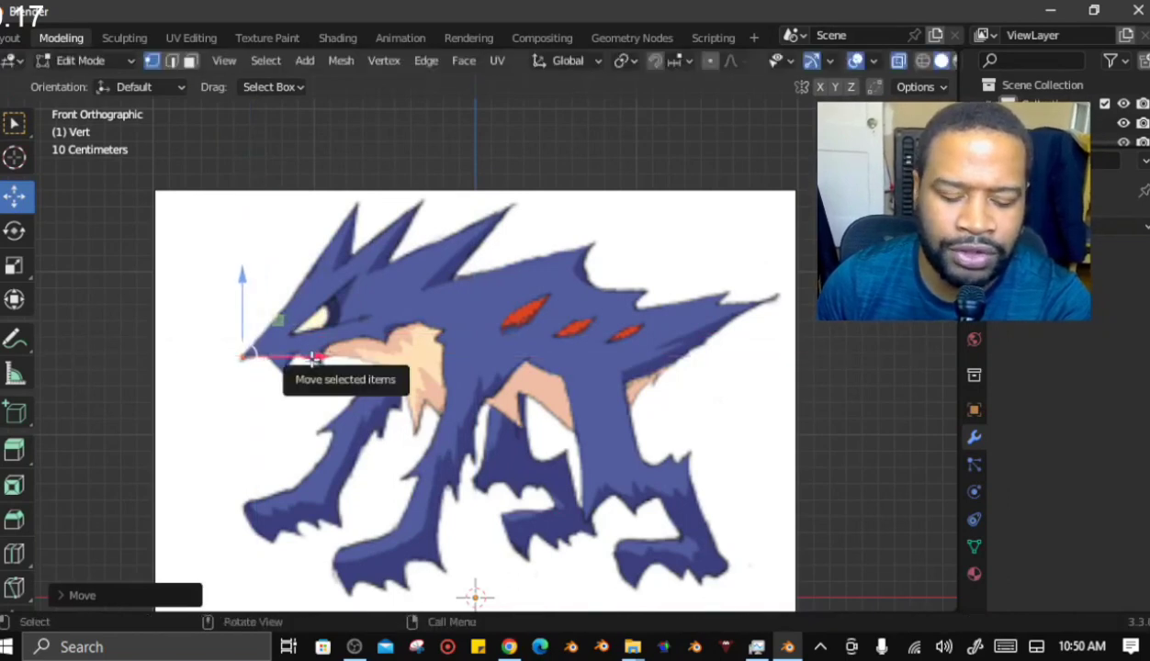
Extrude vertices from the snout up the forehead and around the head spikes to the tip of the third spike
key("e")
left_click(357, 306)
key("e")
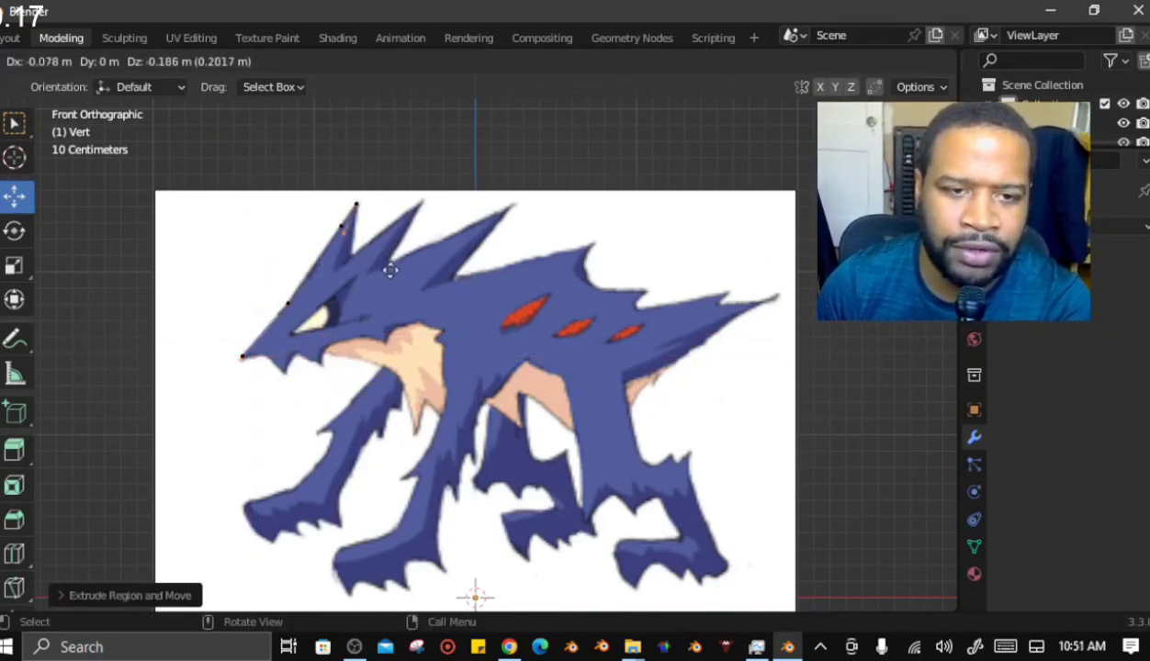
left_click(468, 237)
key("e")
left_click(438, 295)
key("e")
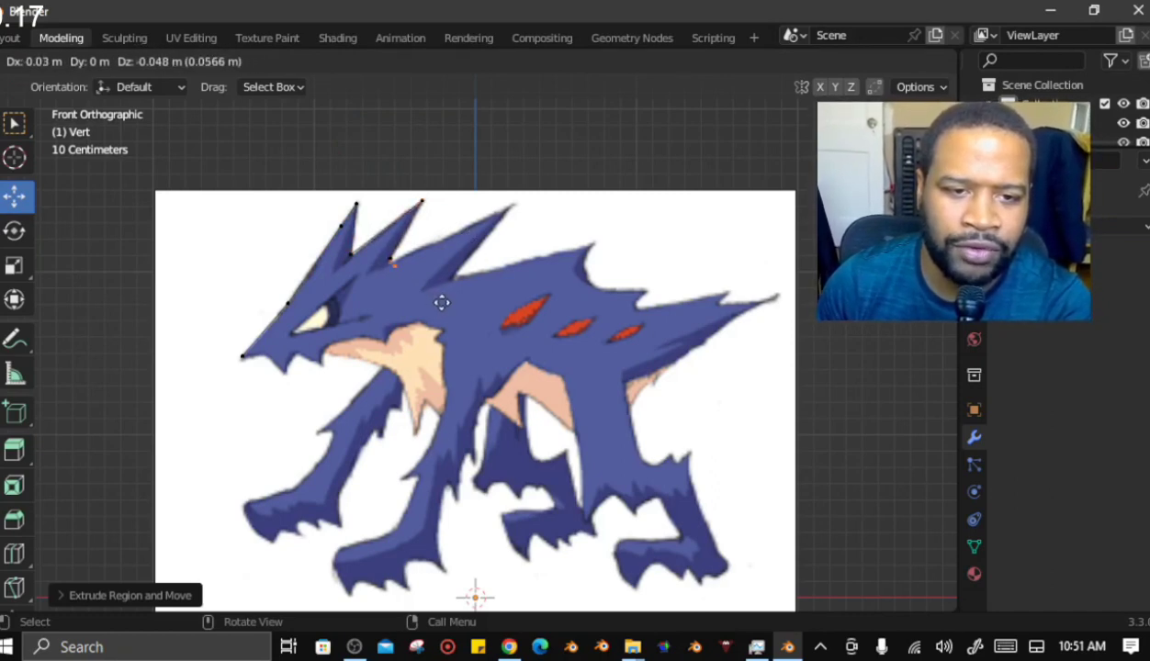
left_click(547, 244)
Extrude vertices from the third head spike along the back and around its fin to the notch at the tail's base
key("e")
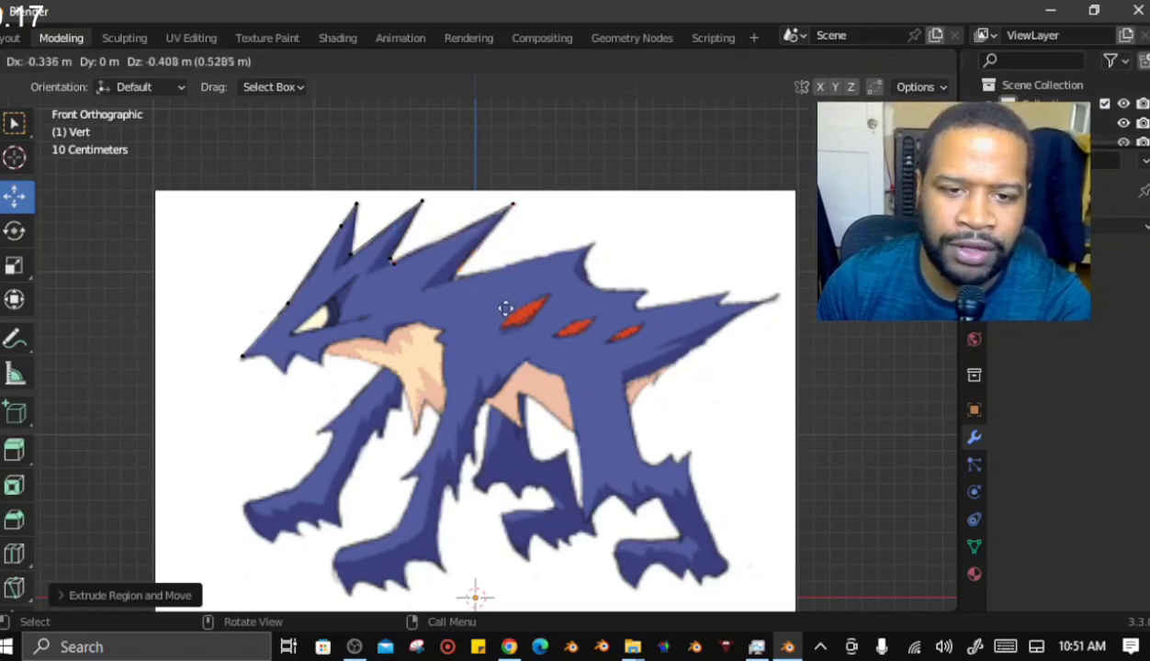
left_click(638, 285)
key("e")
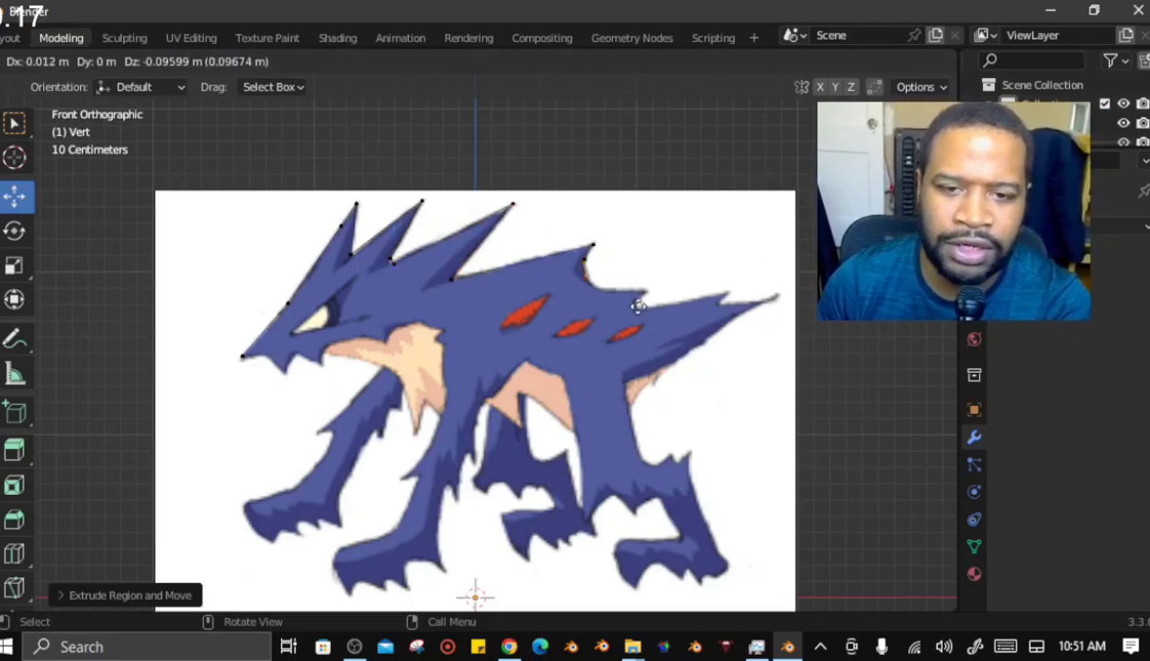
left_click(639, 307)
key("e")
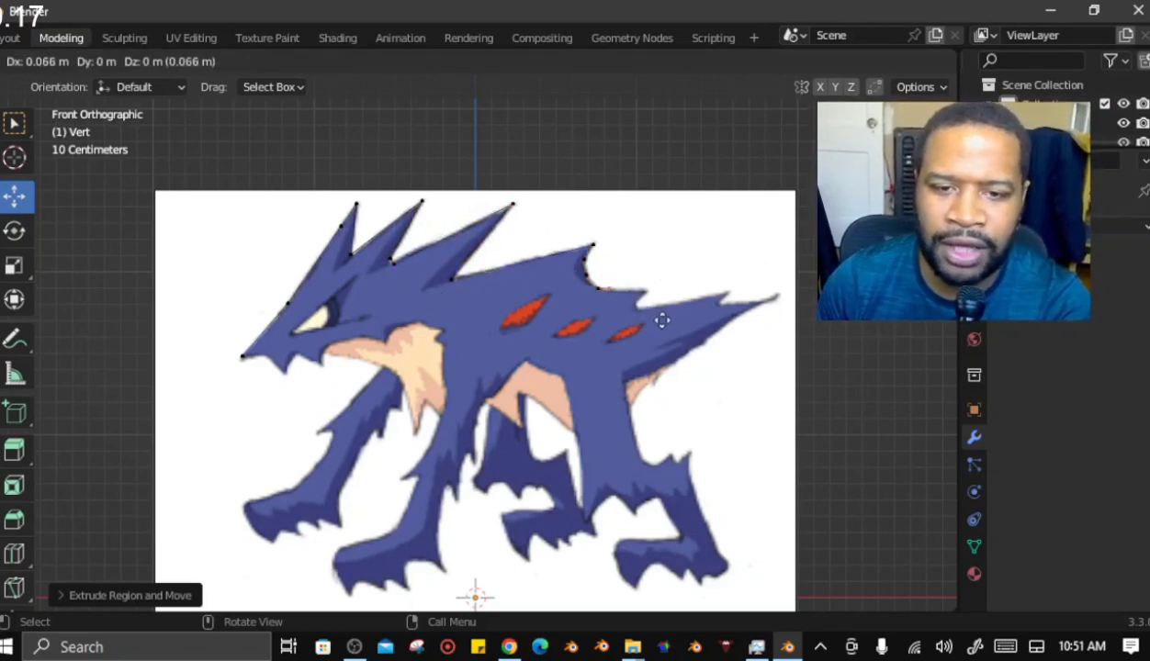
left_click(695, 320)
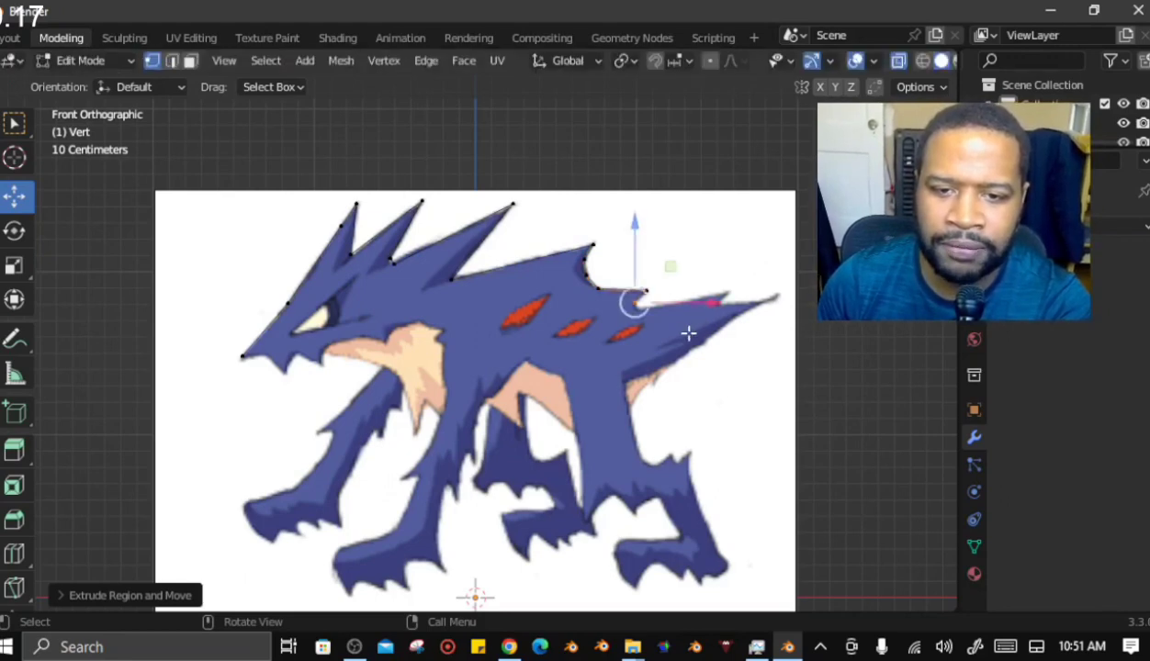
Extrude vertices along the upper edge of the tail, around its small spike, to the tail's tip
key("e")
left_click(781, 323)
key("e")
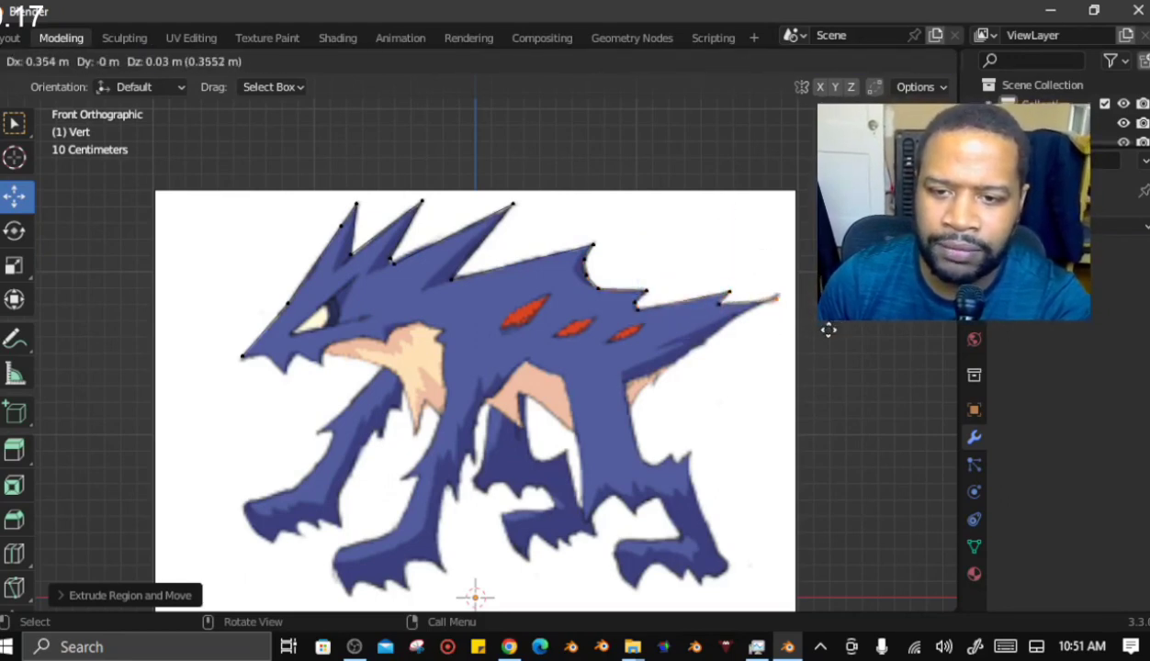
left_click(830, 327)
Extrude vertices from the tail's tip along its underside and down to the top of the hind leg
key("e")
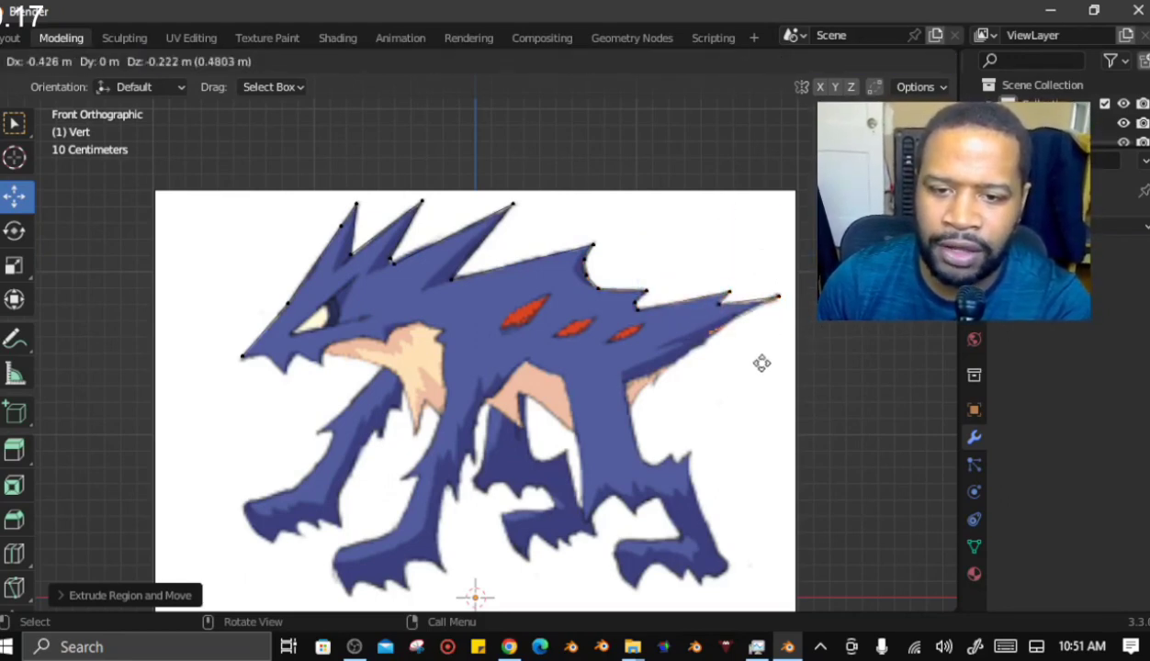
left_click(788, 346)
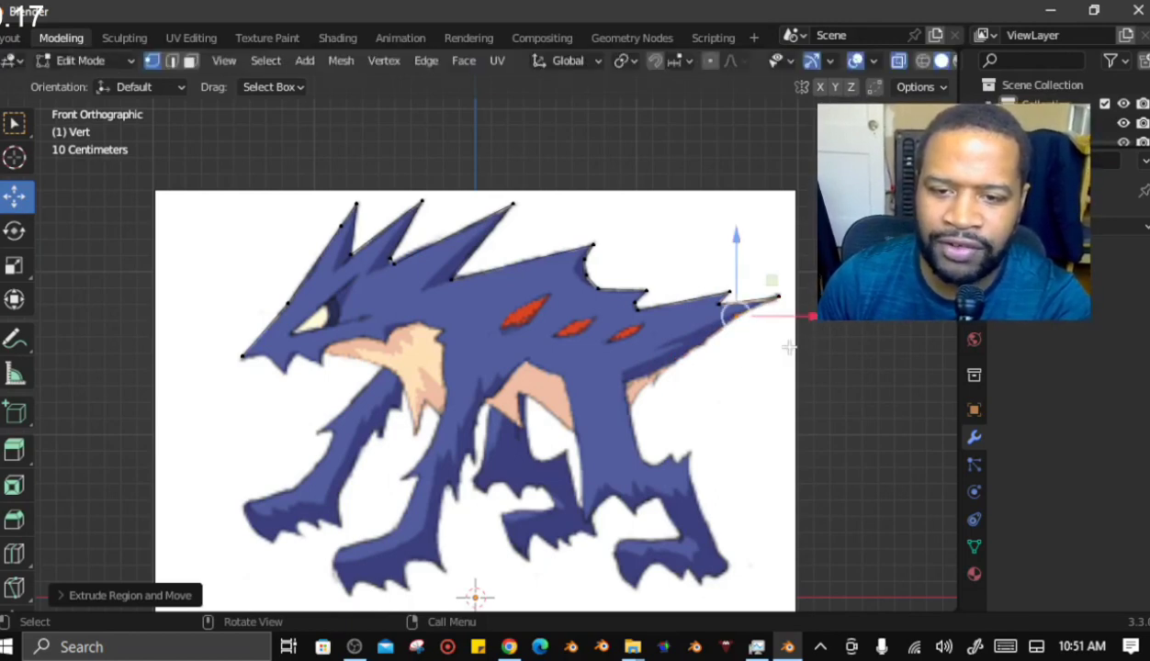
key("e")
left_click(754, 373)
key("e")
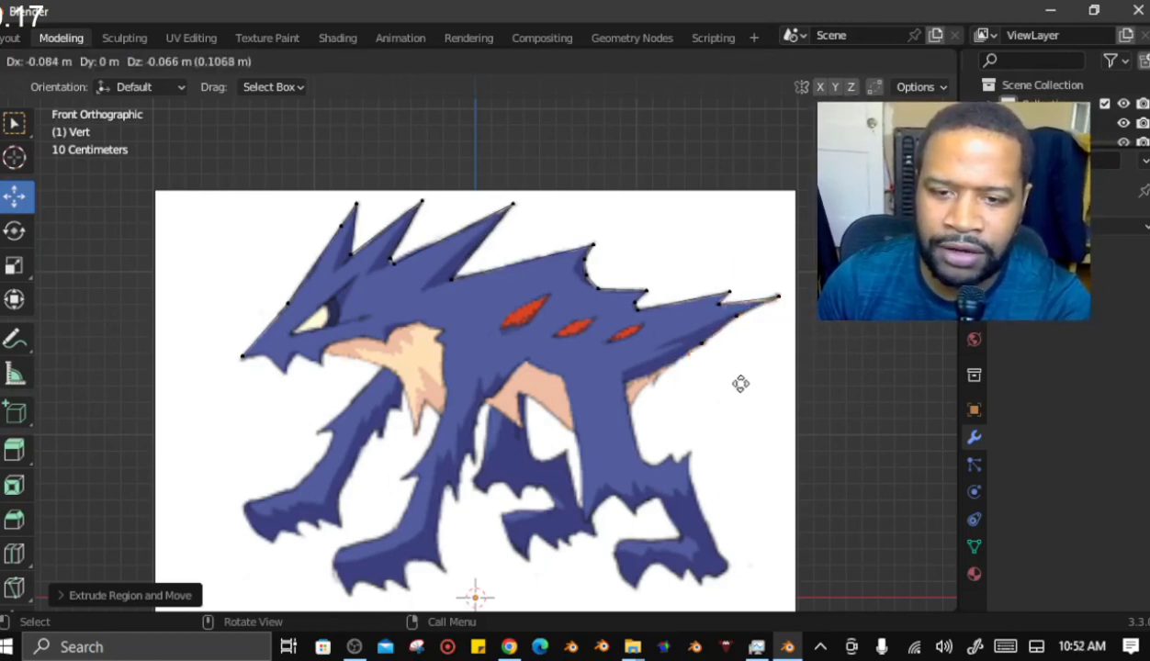
left_click(737, 383)
key("e")
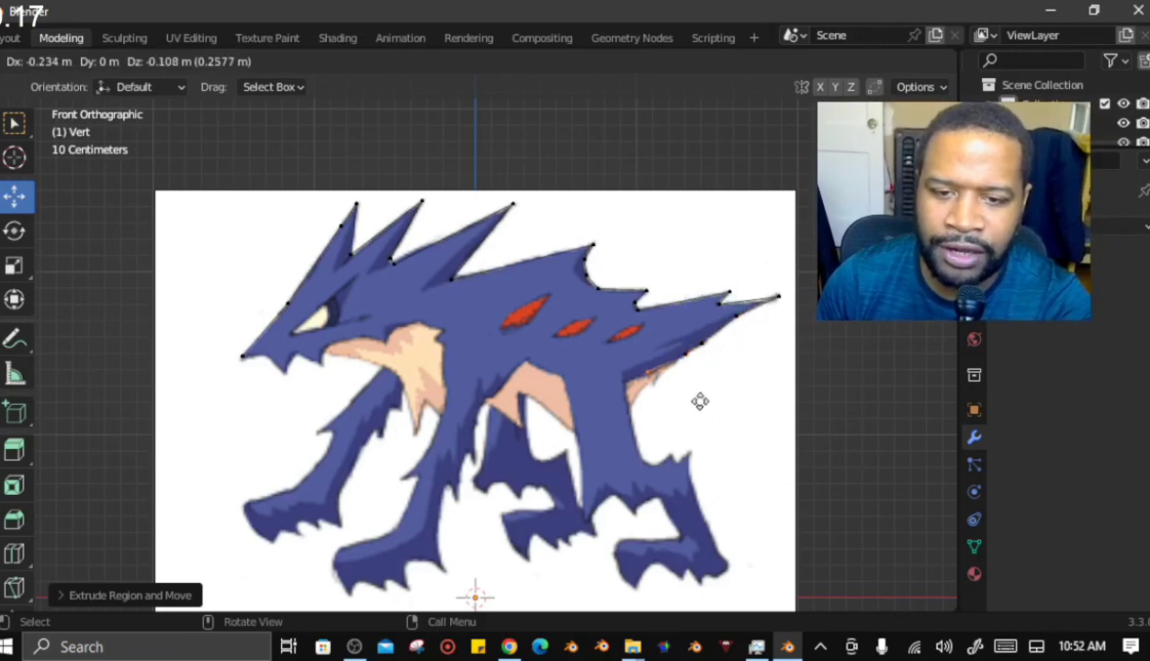
left_click(680, 411)
key("e")
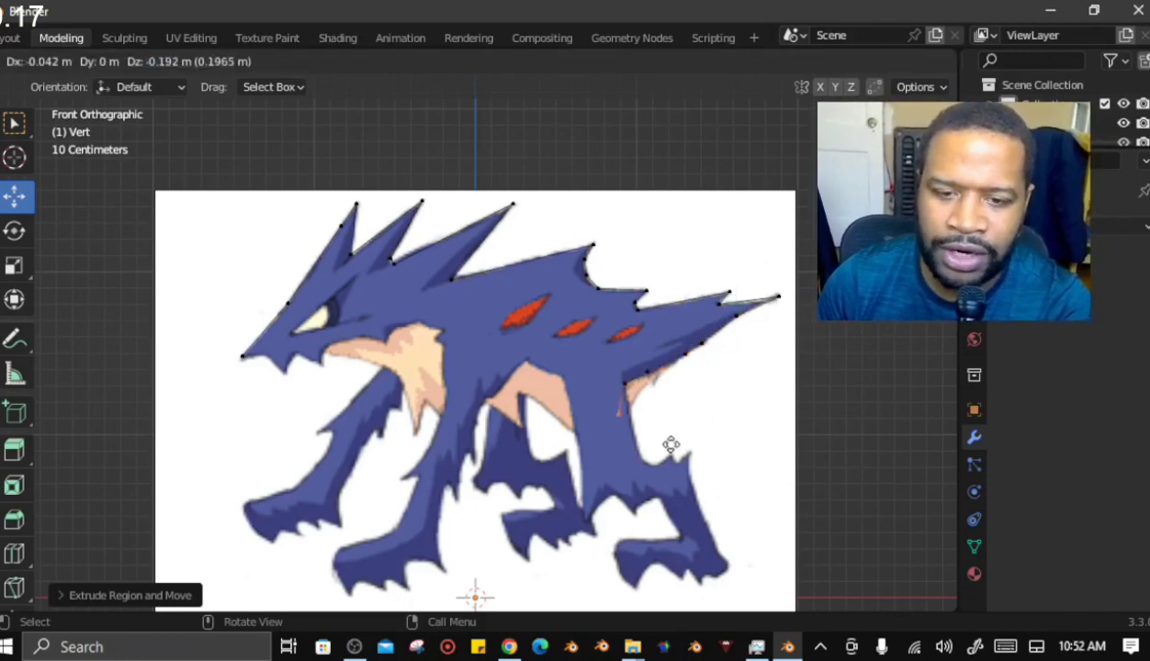
left_click(681, 438)
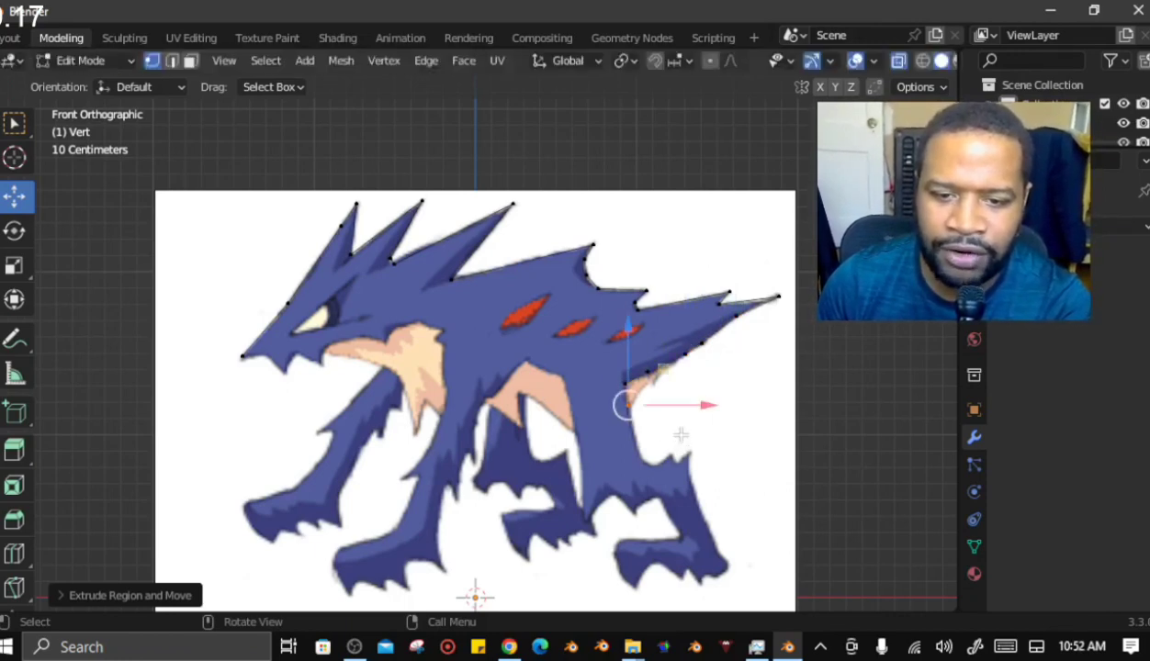
Extrude vertices down the back of the hind leg and around its small spikes to the tip of the hock
key("e")
left_click(689, 493)
key("e")
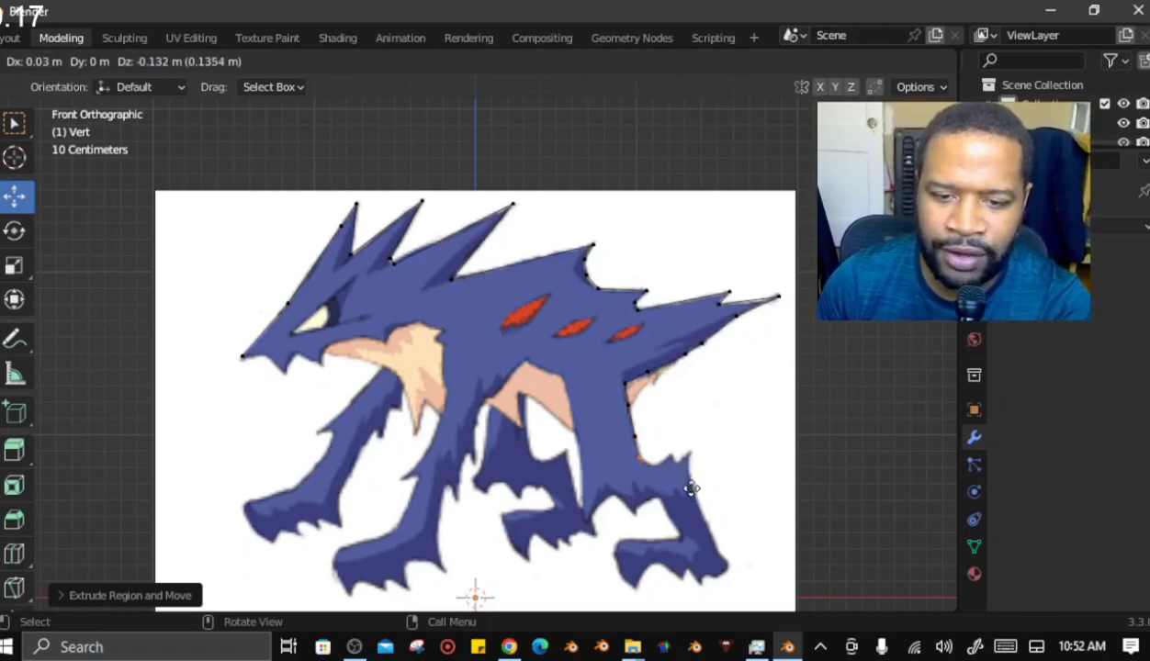
left_click(701, 495)
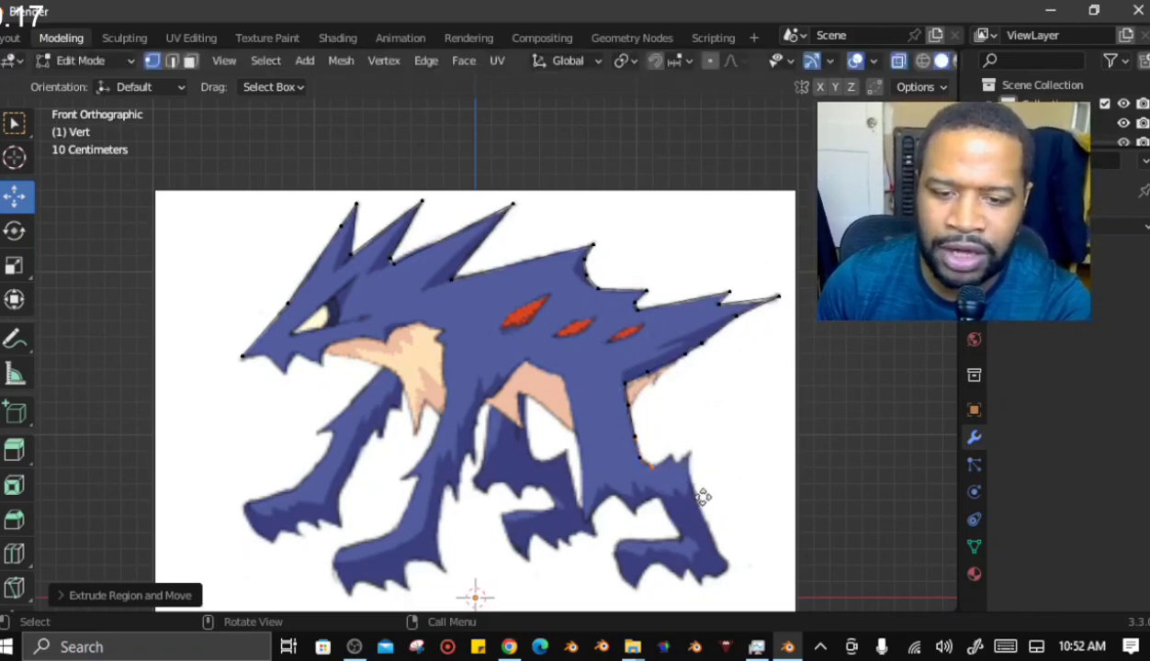
key("e")
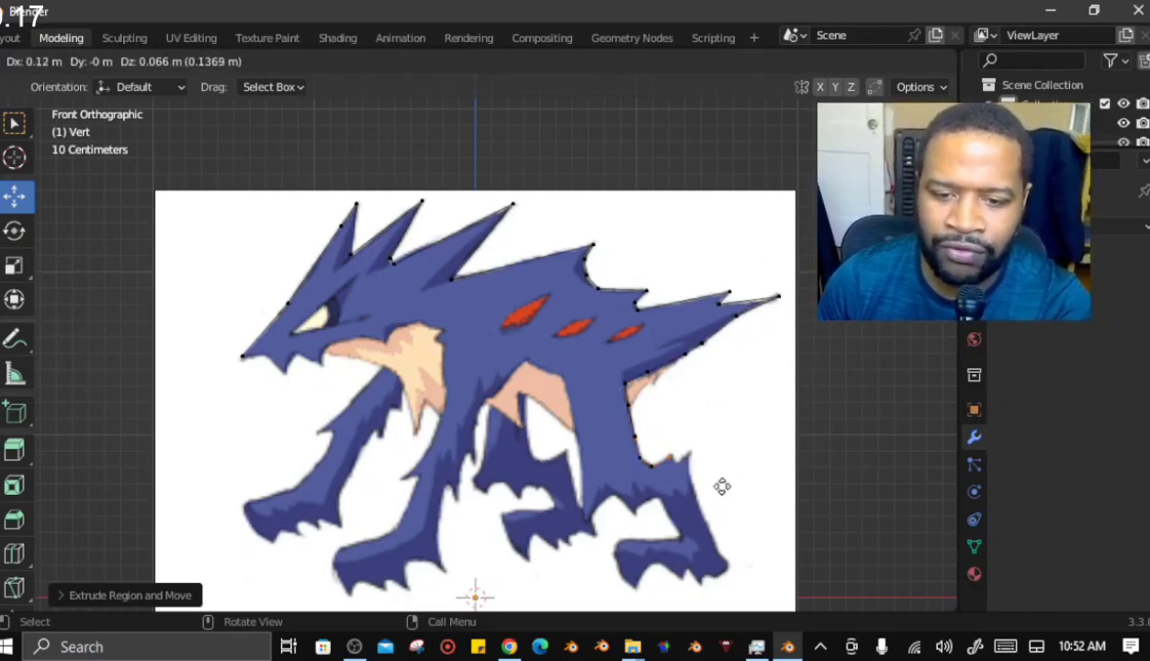
left_click(722, 487)
key("e")
left_click(726, 491)
key("e")
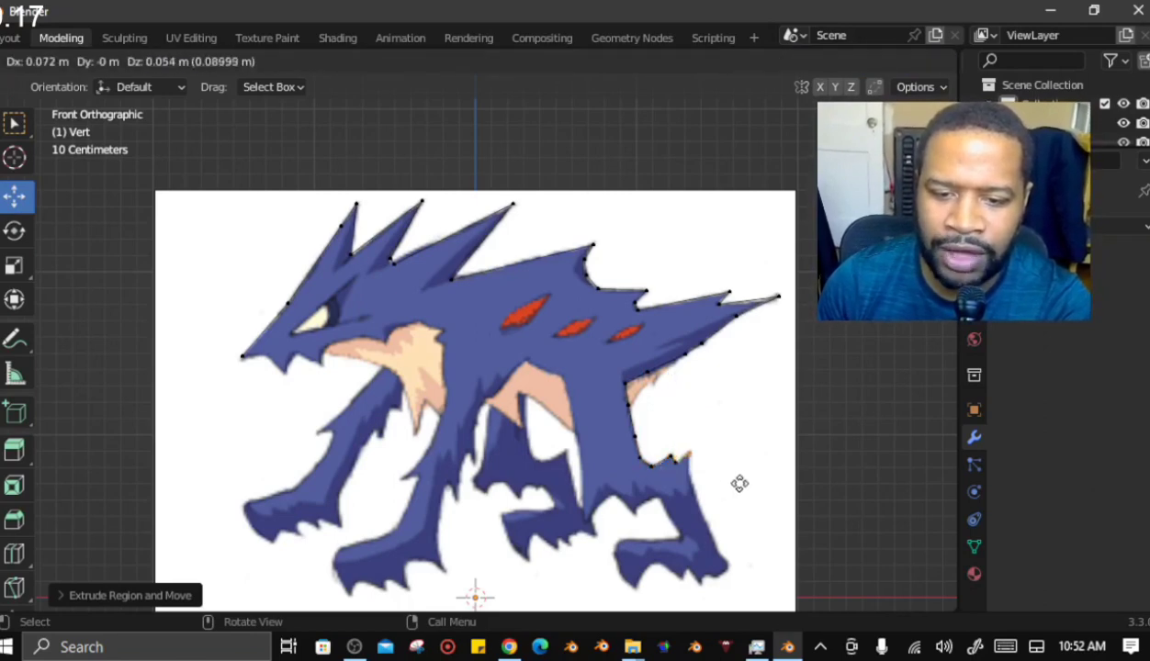
left_click(737, 501)
Extrude vertices from the hock down the lower hind leg, around the heel and past the rear claw
key("e")
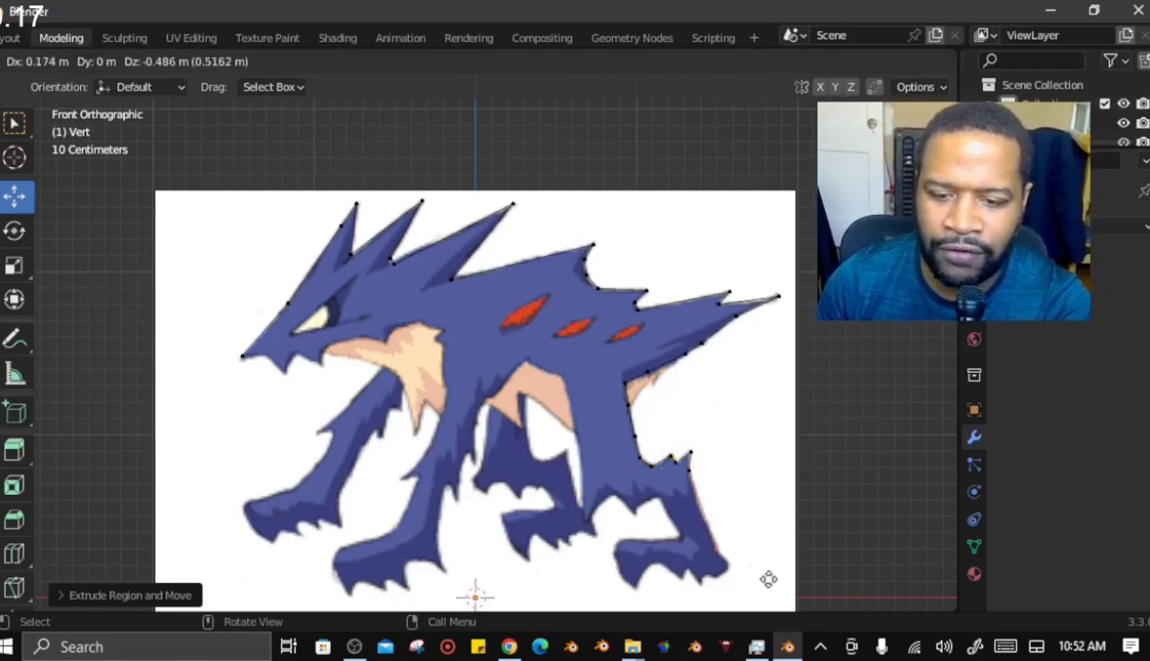
left_click(768, 580)
key("e")
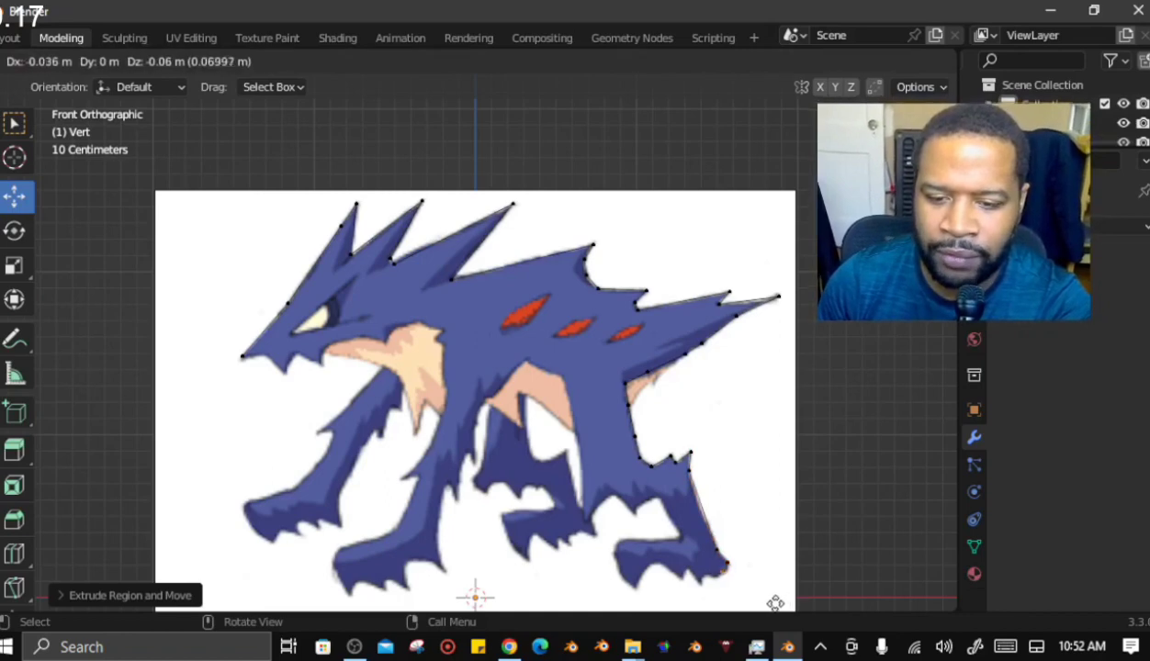
left_click(772, 607)
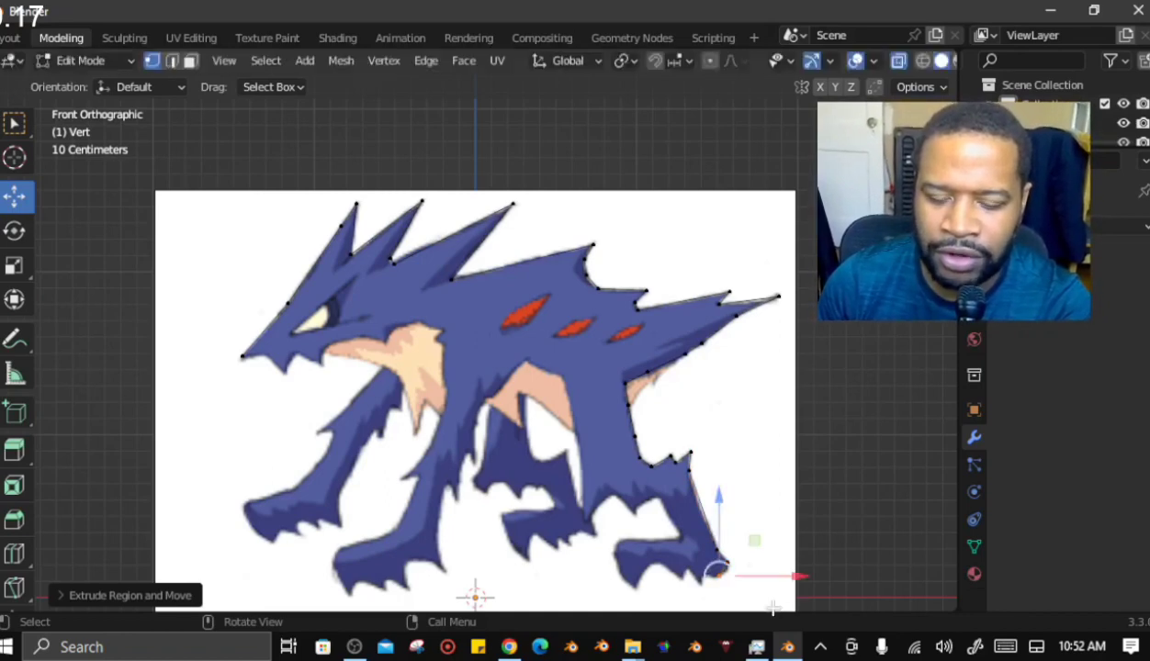
key("e")
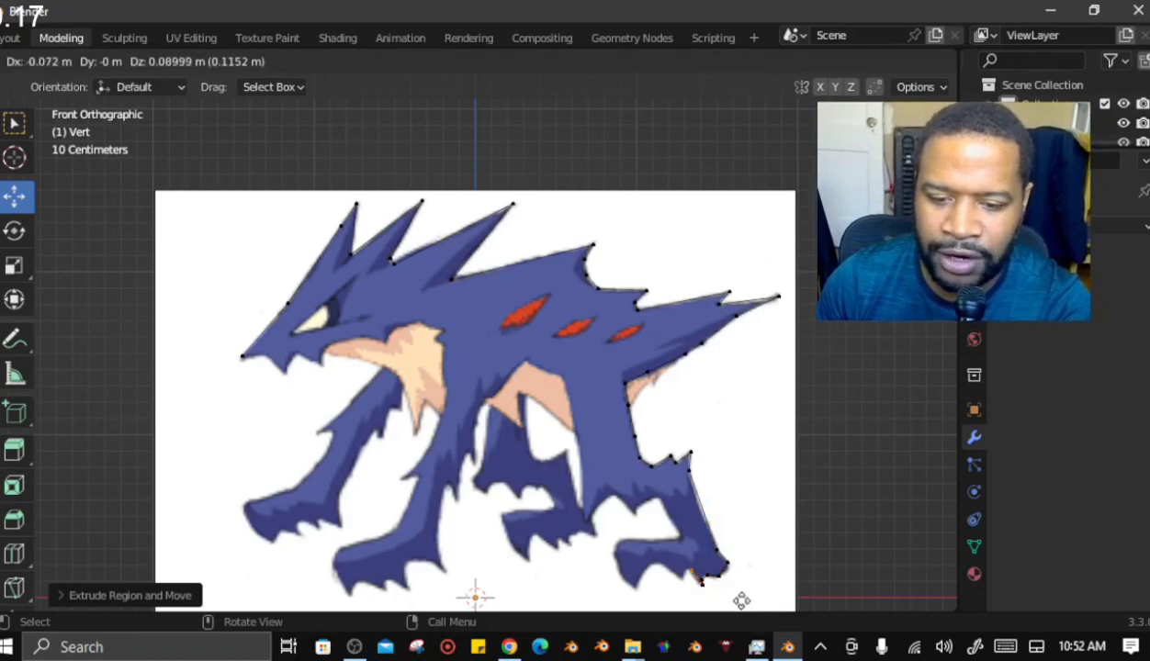
left_click(736, 601)
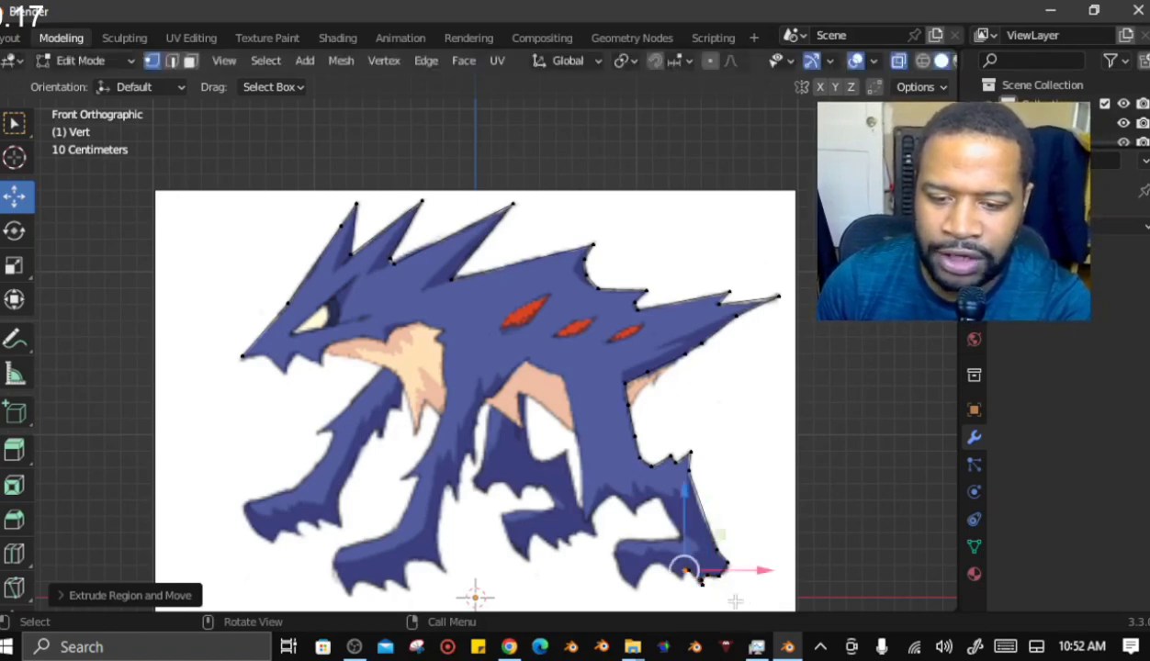
Extrude vertices along the underside of the hind foot, around its claws, to the front of the toes
key("e")
left_click(691, 569)
key("e")
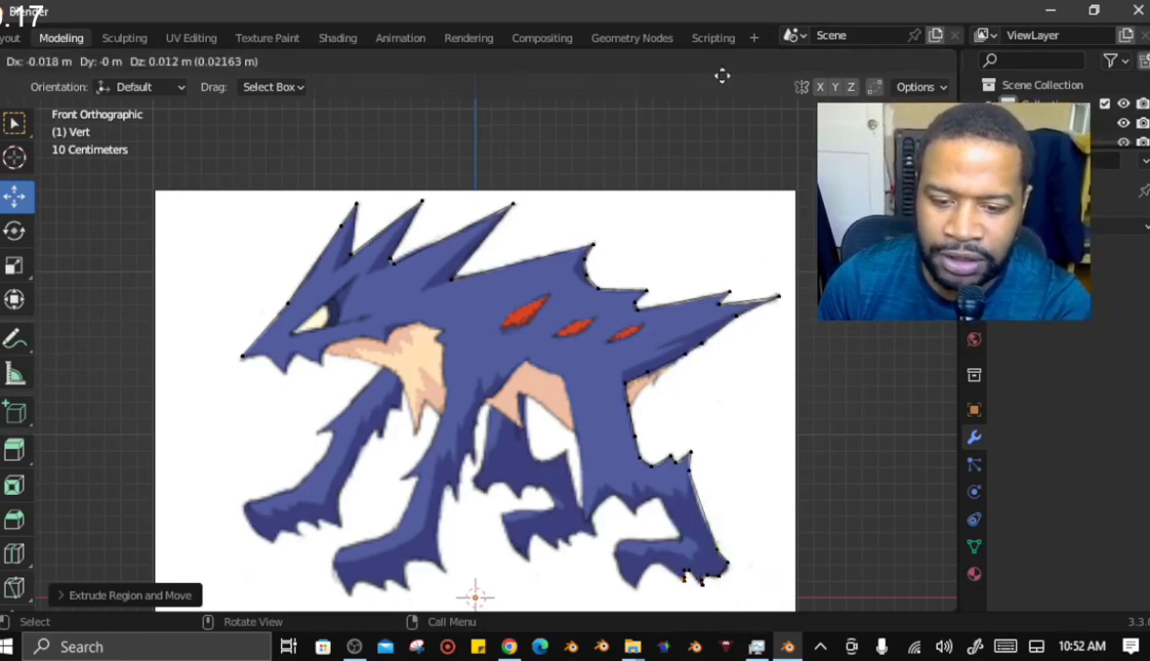
left_click(691, 590)
key("e")
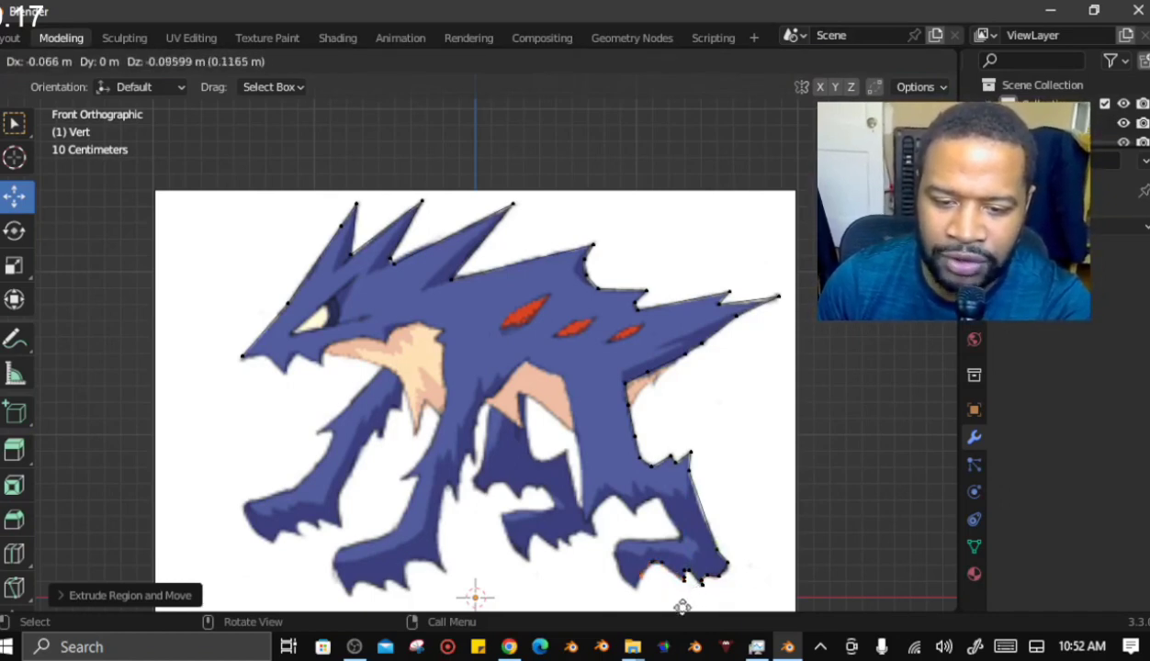
left_click(683, 602)
key("e")
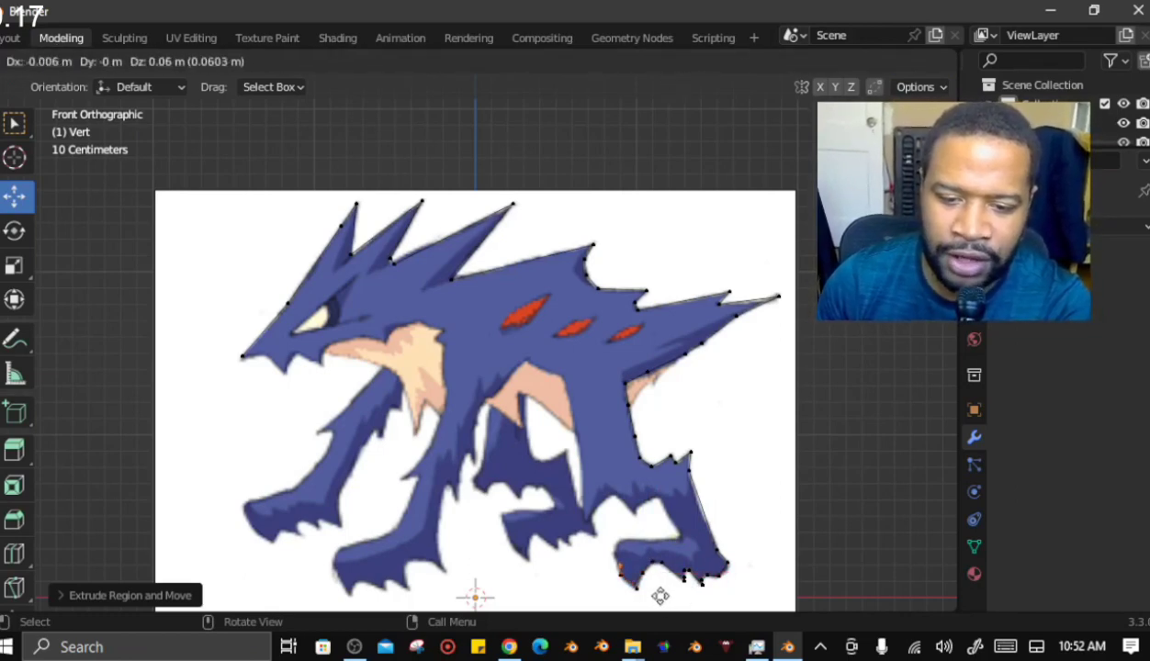
left_click(658, 586)
Extrude vertices from the front of the hind toes over the top of the foot to the ankle
key("e")
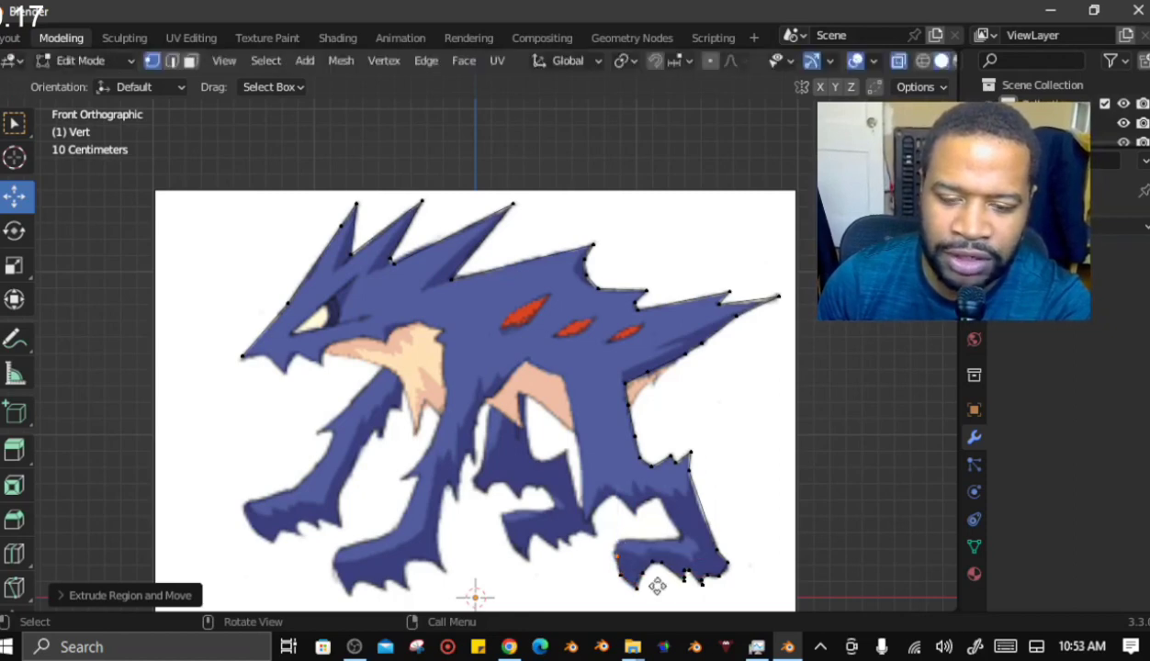
left_click(662, 572)
key("e")
left_click(677, 571)
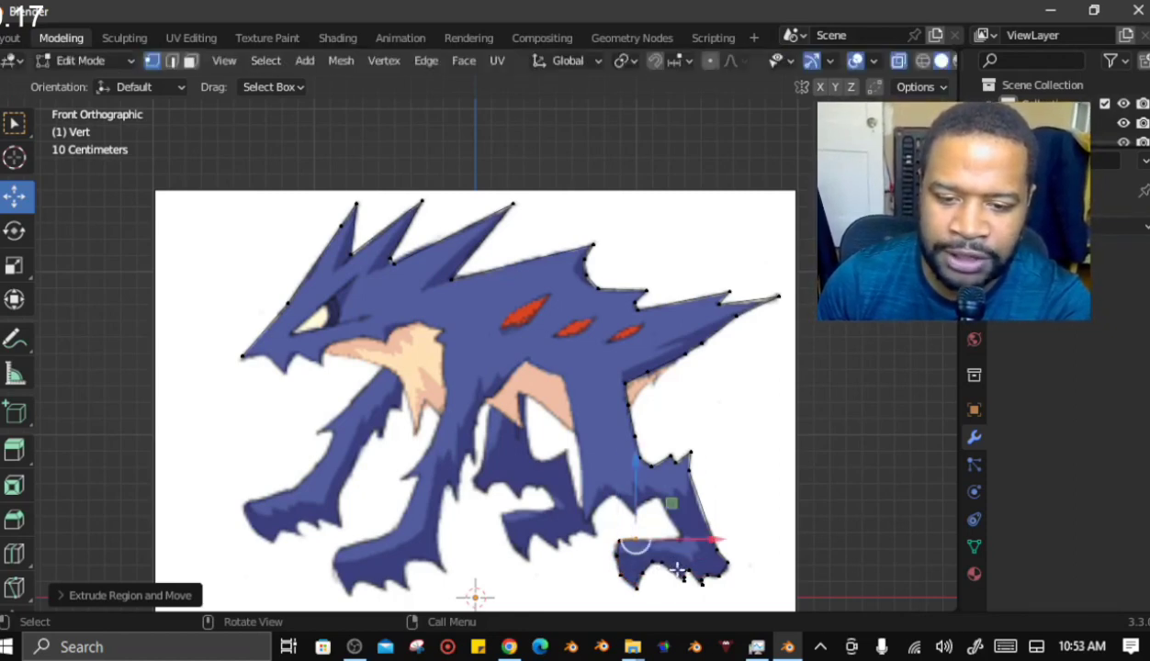
left_click(637, 542)
key("e")
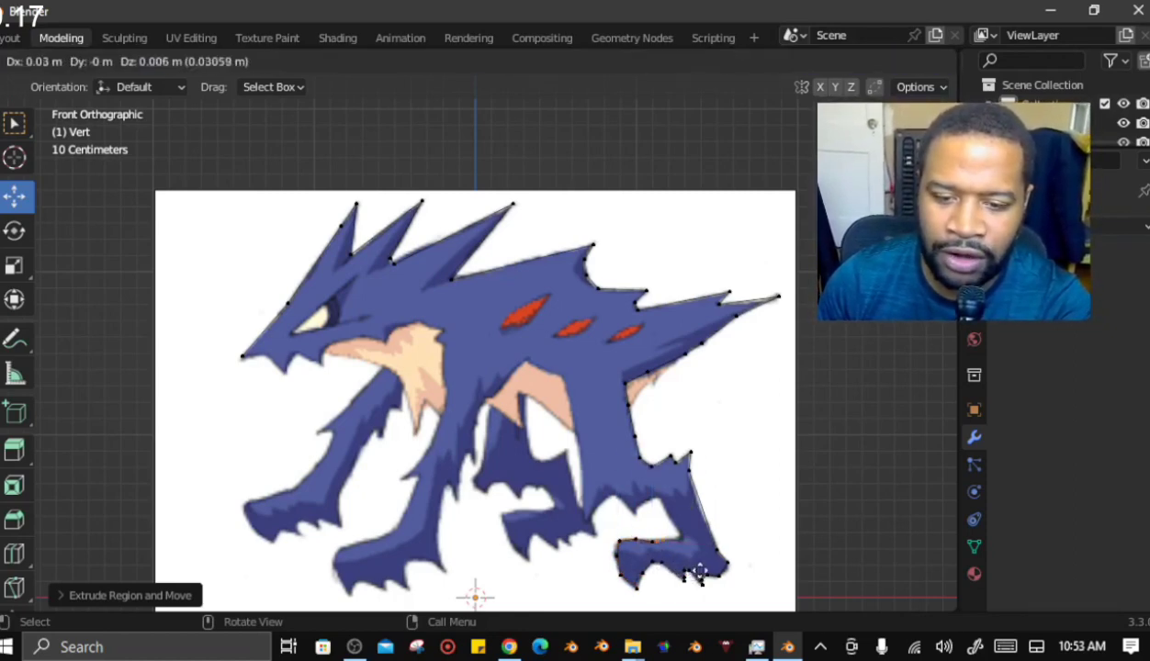
left_click(721, 569)
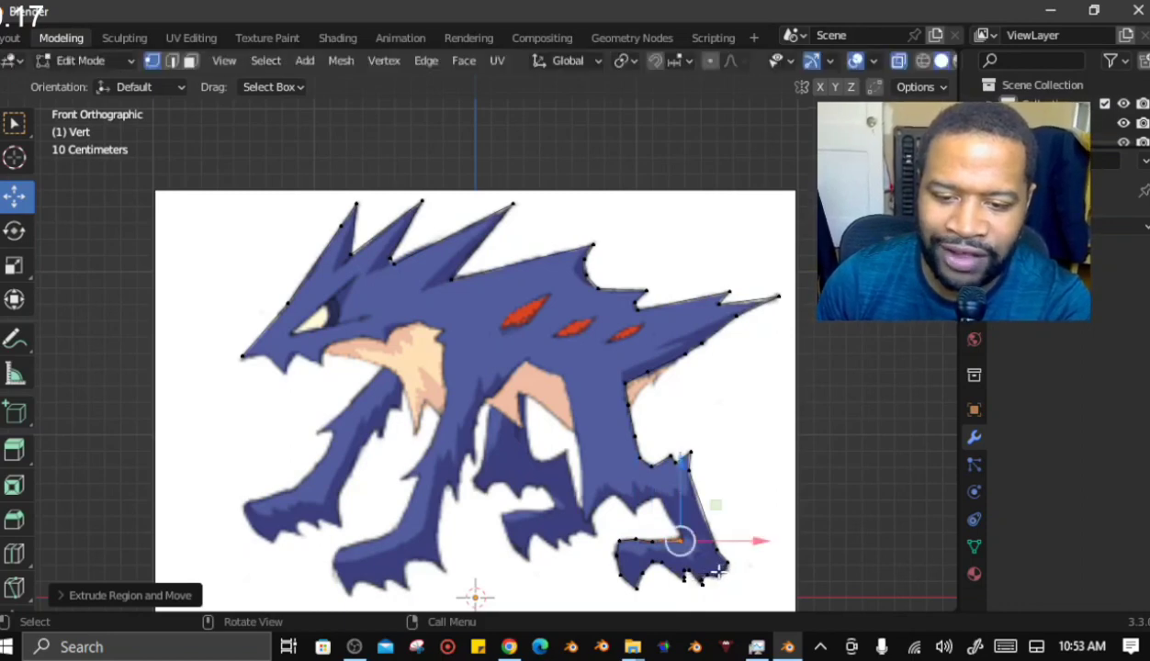
Extrude vertices from the ankle up the inner edge of the lower hind leg to the small spike under the thigh
key("e")
left_click(701, 549)
key("e")
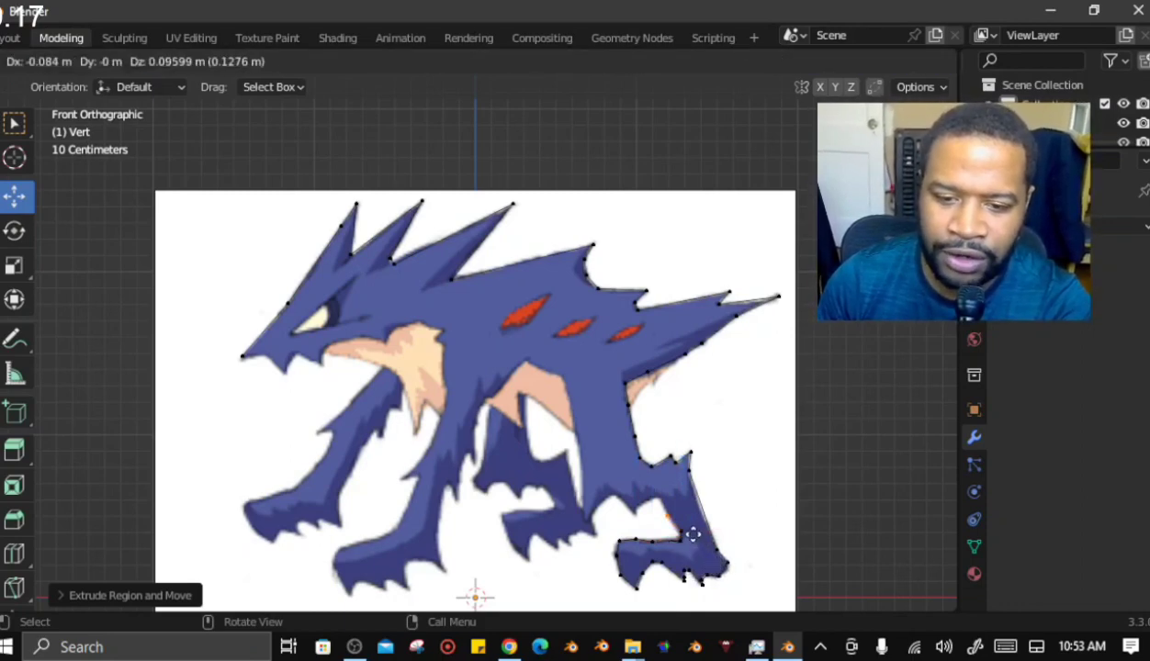
left_click(680, 523)
key("e")
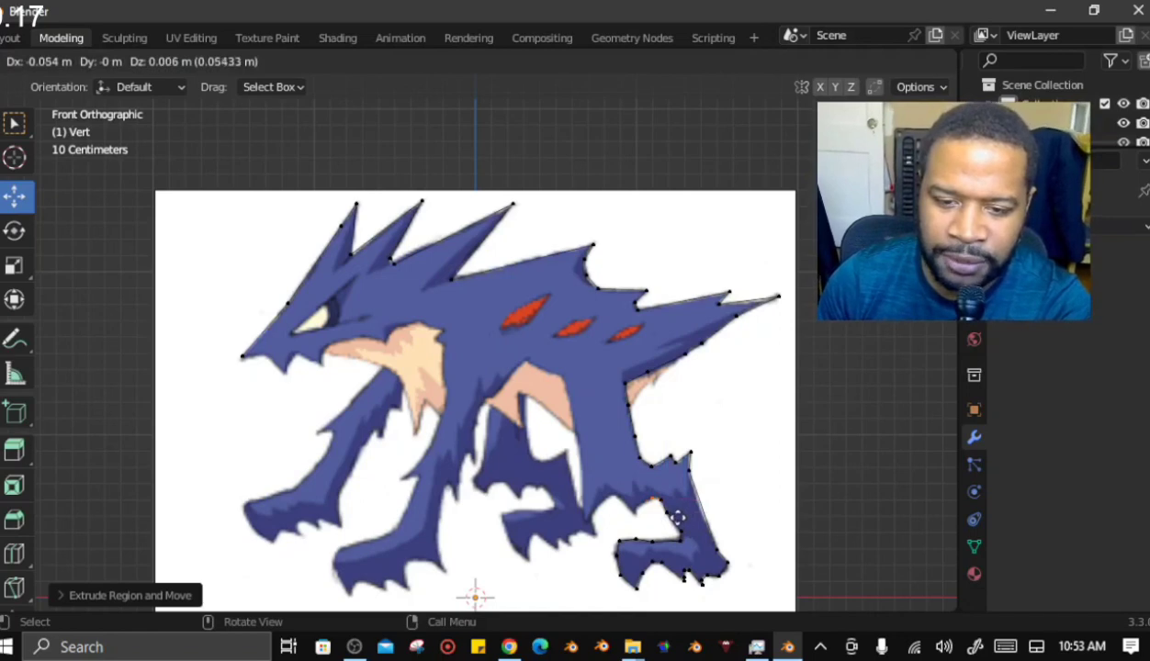
left_click(676, 518)
key("e")
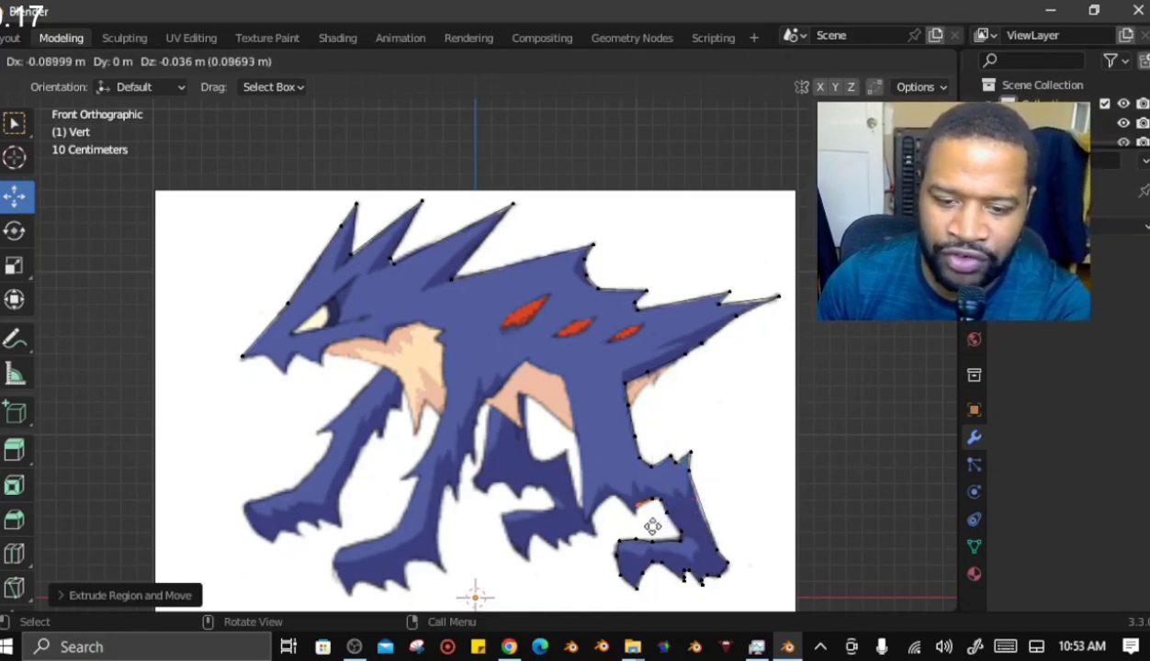
left_click(651, 528)
key("e")
left_click(650, 539)
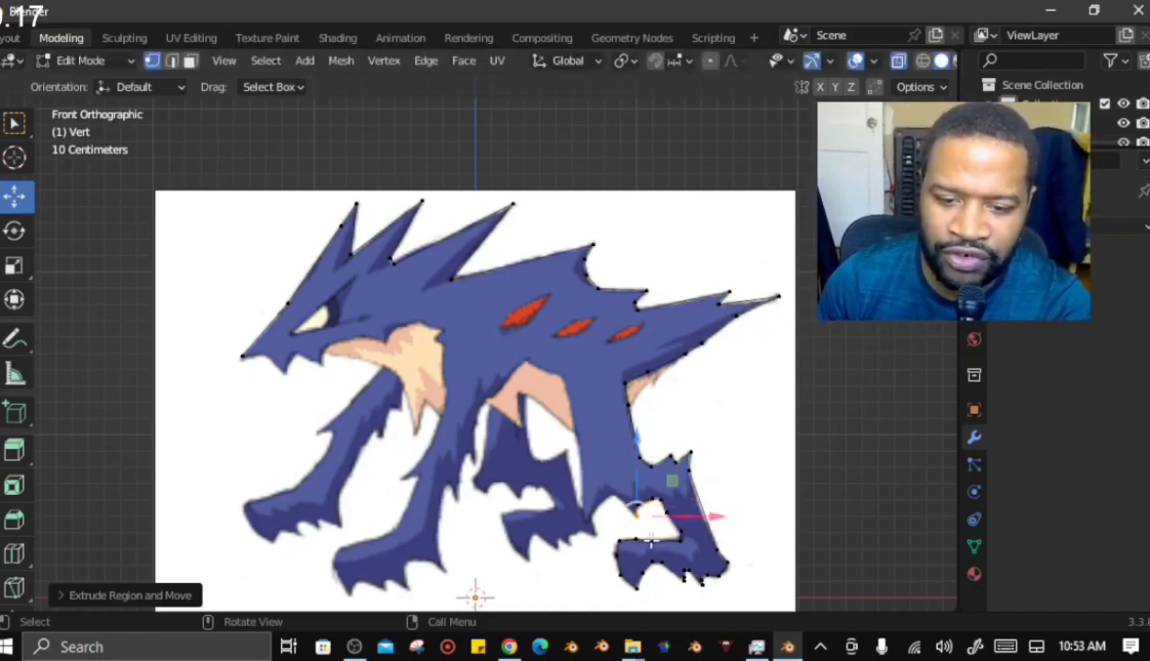
Extrude vertices from the small spike along the jagged underside of the thigh to the pointed front of the knee
key("e")
left_click(636, 524)
key("e")
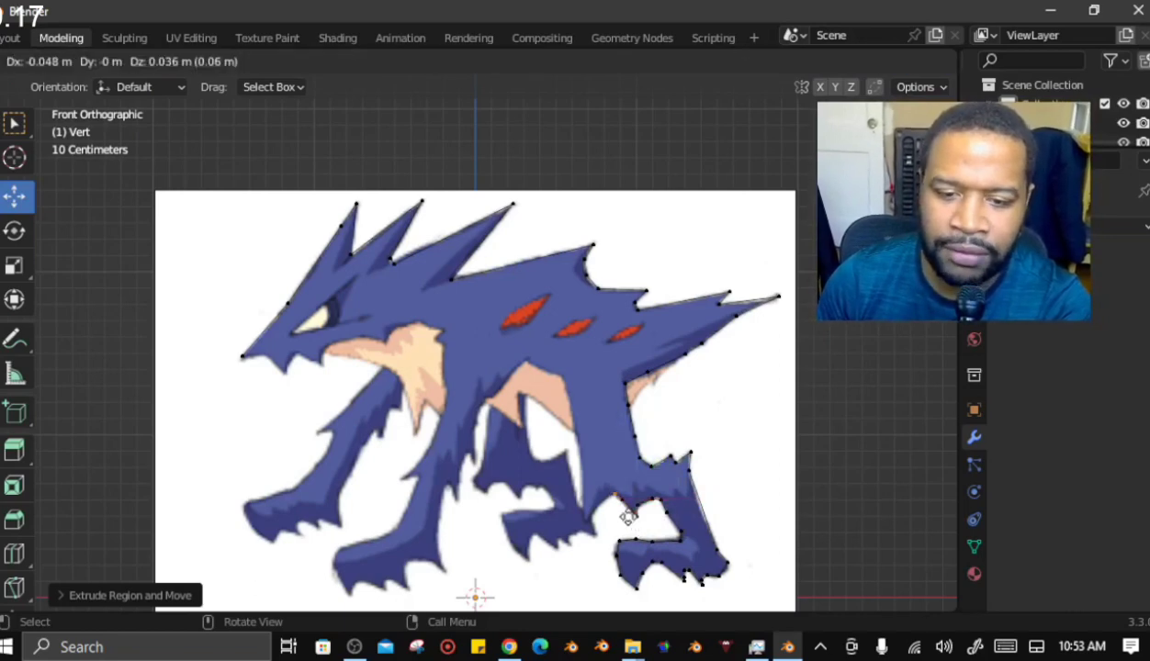
left_click(616, 495)
key("e")
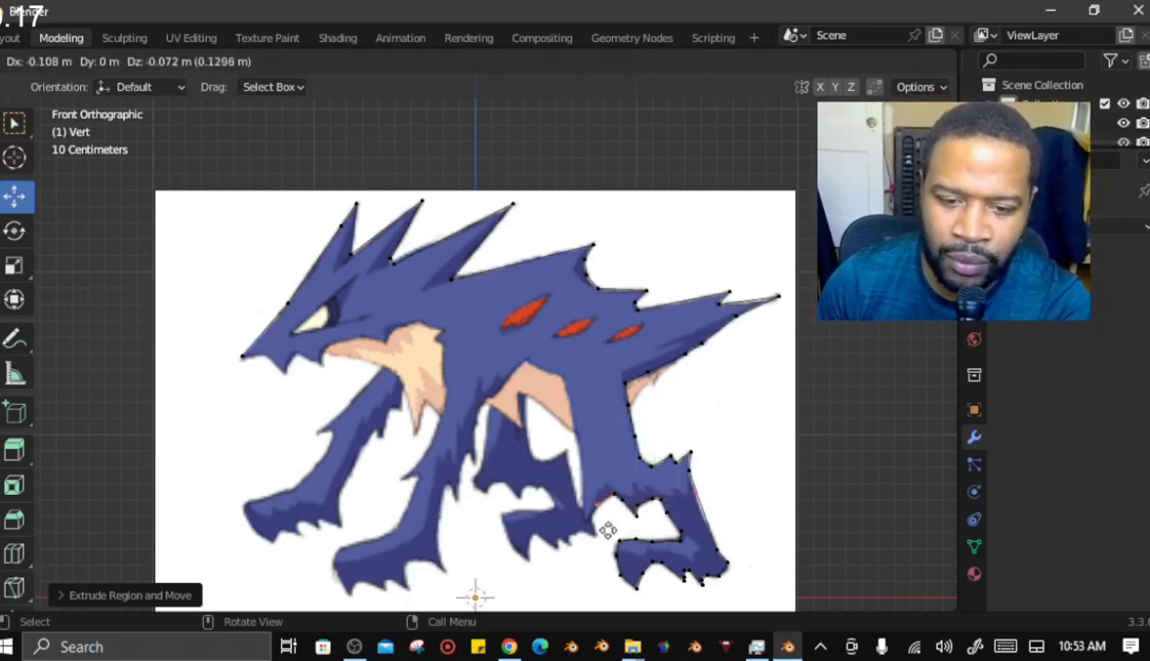
left_click(599, 516)
key("e")
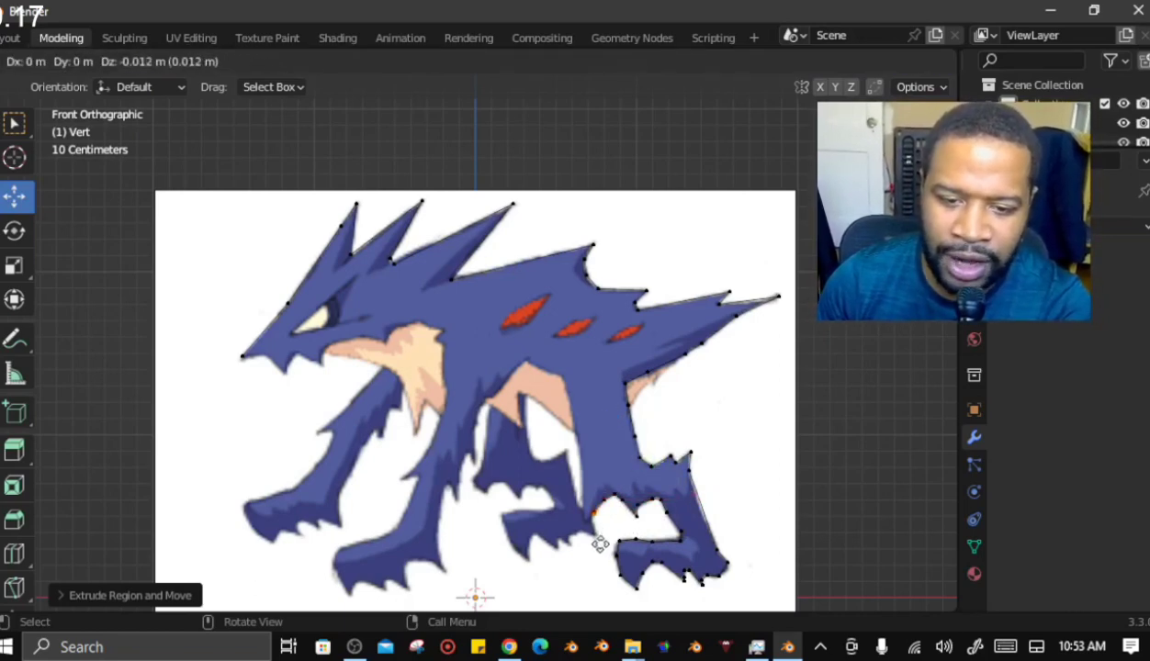
left_click(593, 538)
Extrude vertices from the knee point up the front edge of the thigh to the rear of the belly
key("e")
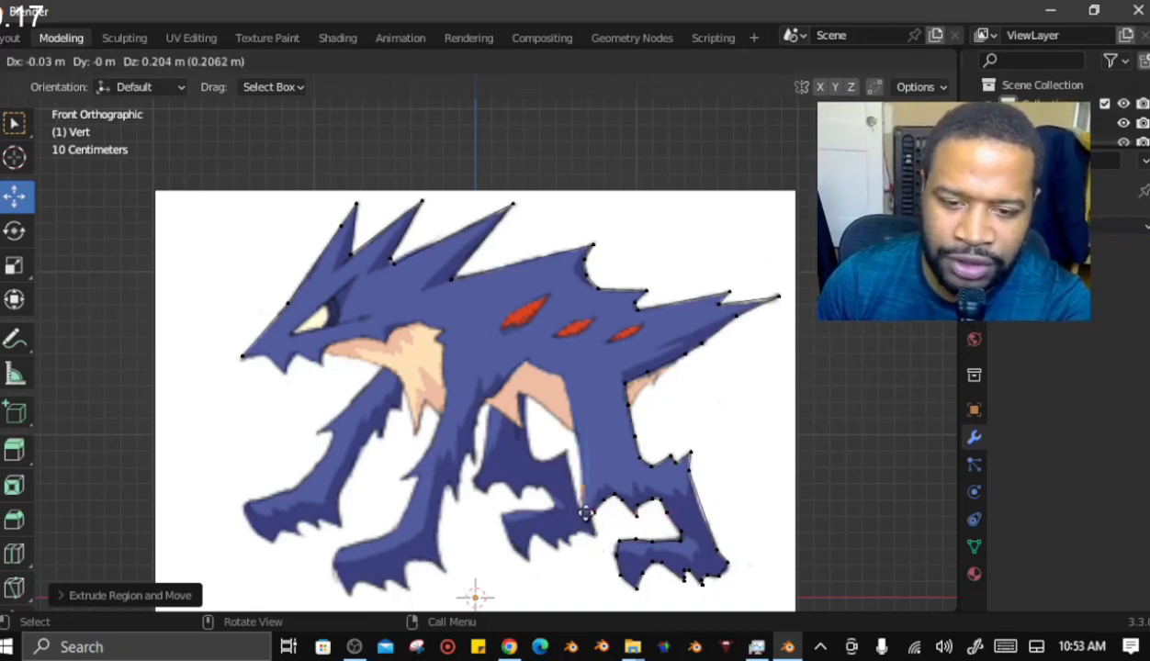
left_click(584, 491)
key("e")
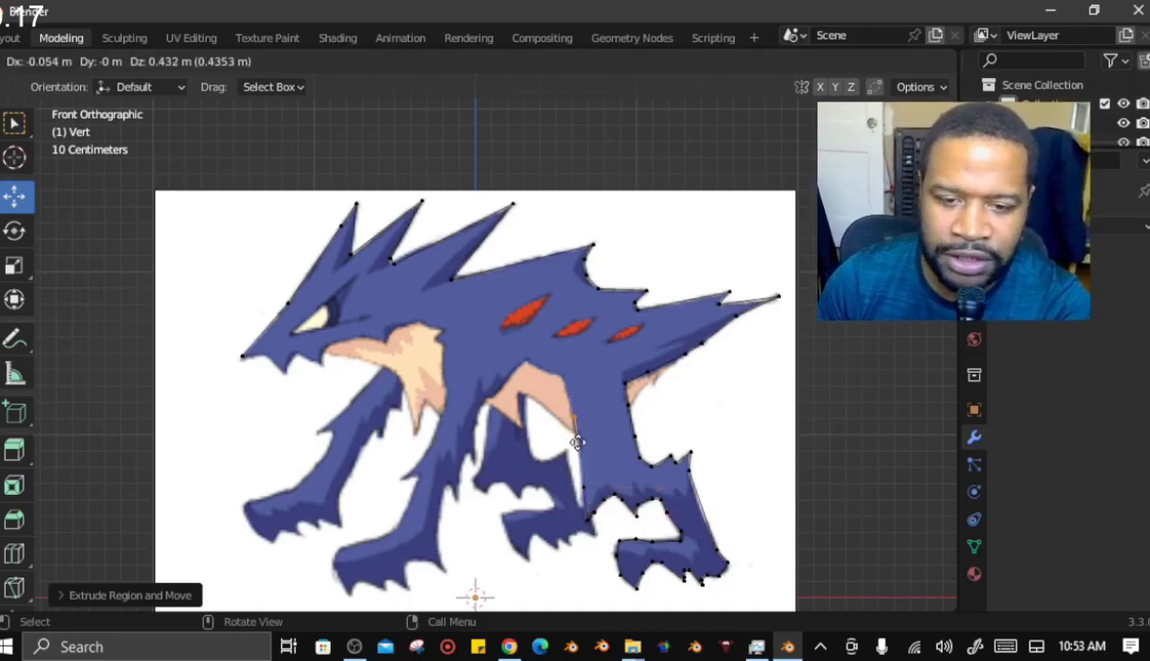
left_click(583, 473)
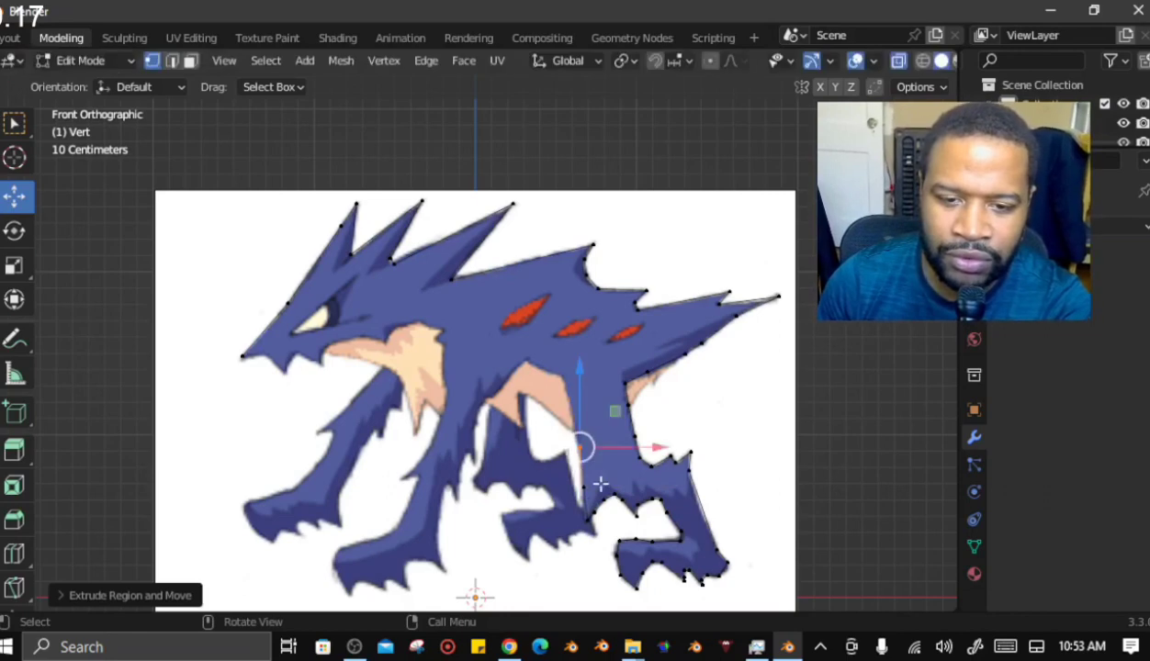
key("e")
left_click(562, 376)
Extrude vertices along the upper edge of the tan belly patch to the top of the near front leg
key("e")
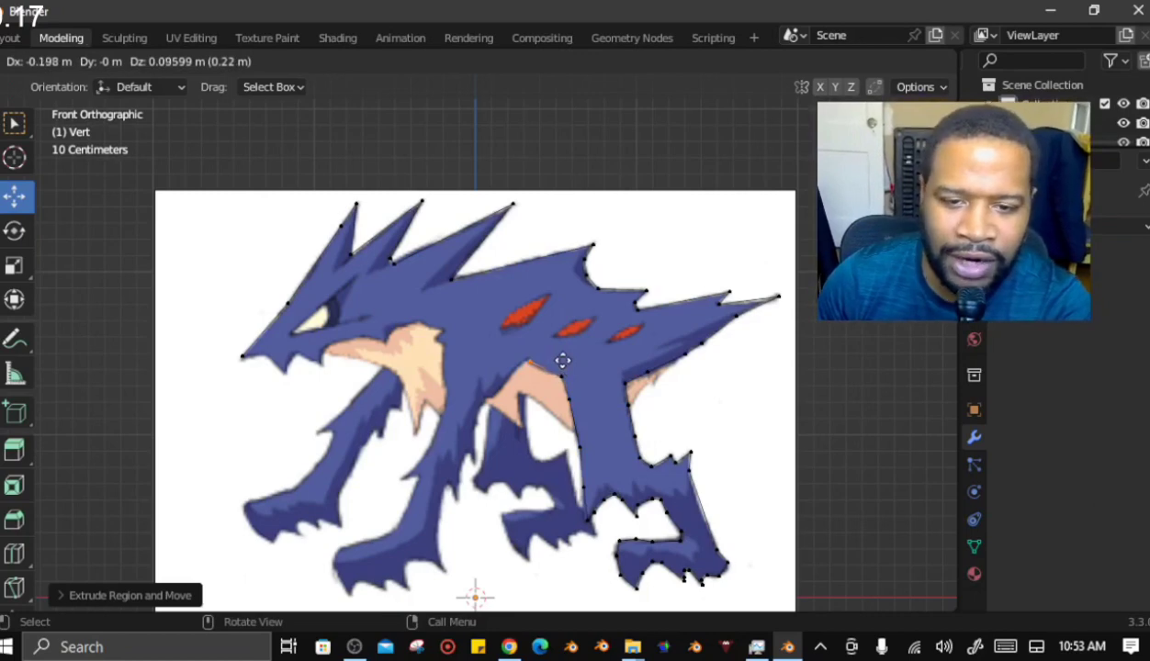
left_click(560, 360)
key("e")
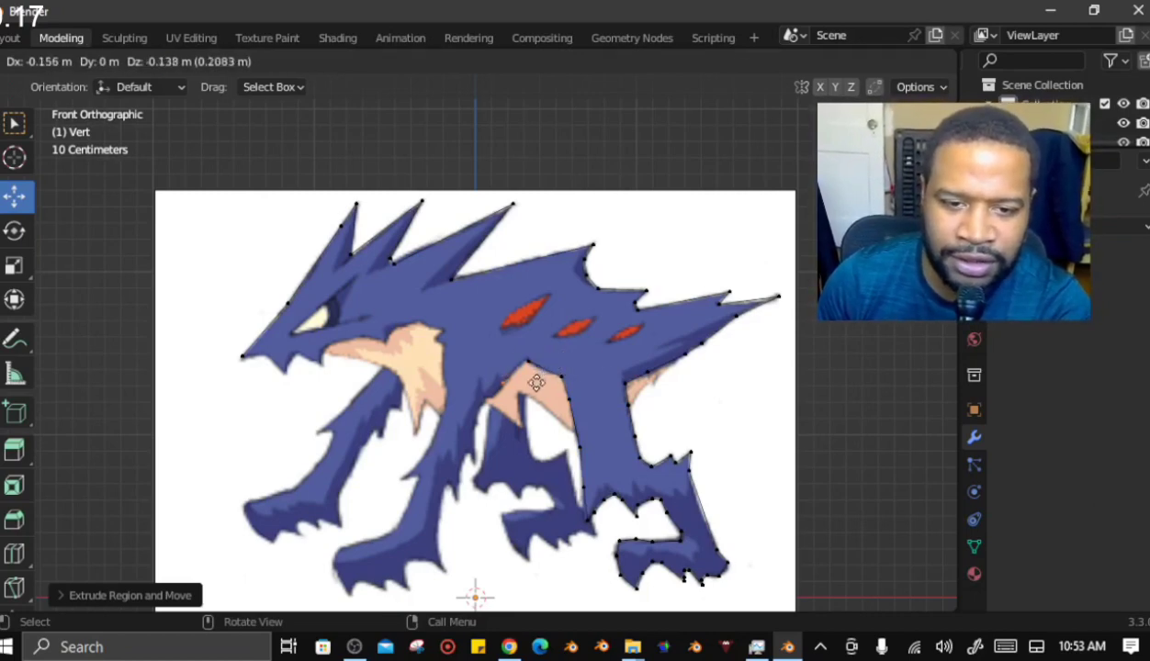
left_click(488, 390)
key("e")
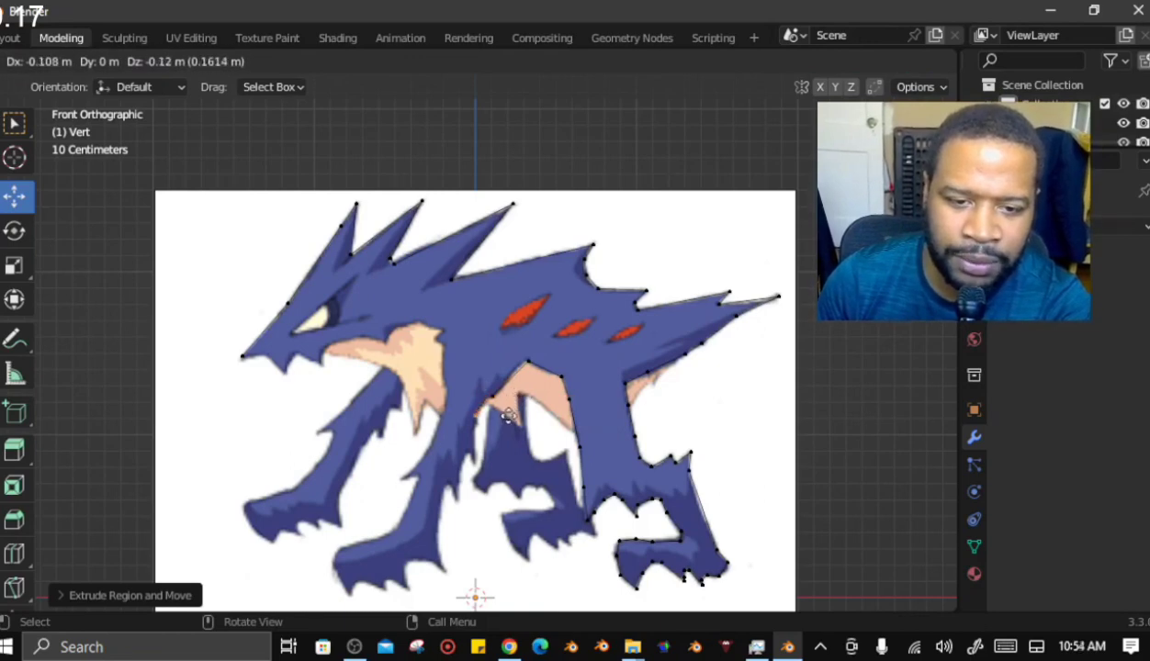
left_click(496, 418)
Extrude vertices down the back of the near front leg, around its spikes, to the tip of the heel claw
key("e")
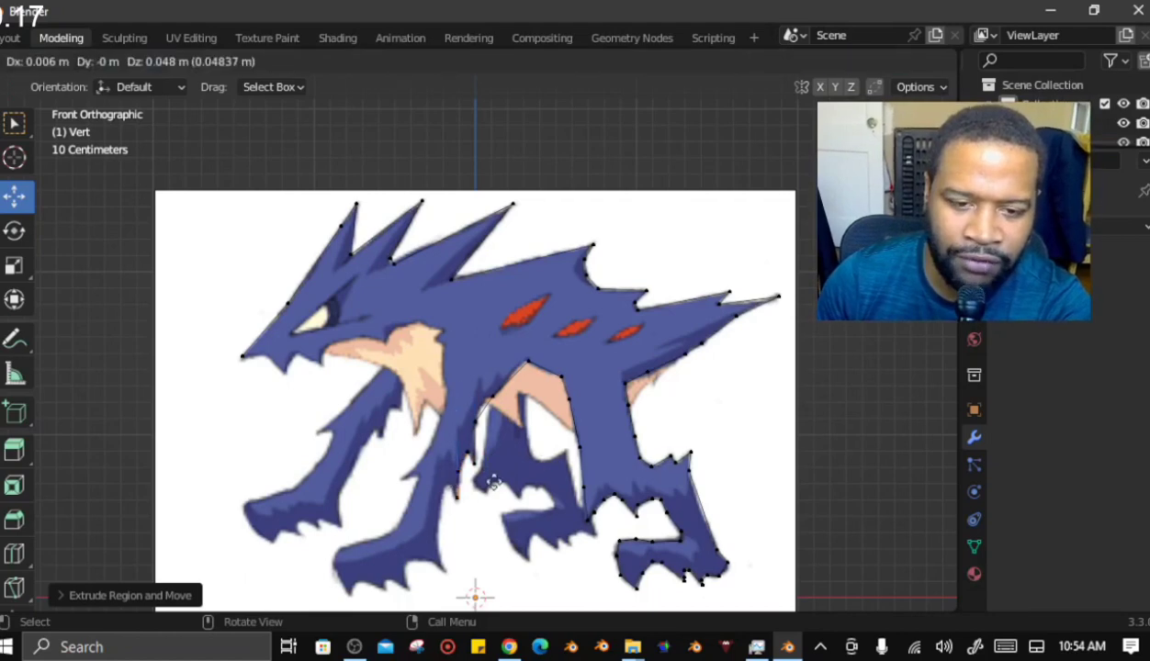
left_click(483, 476)
key("e")
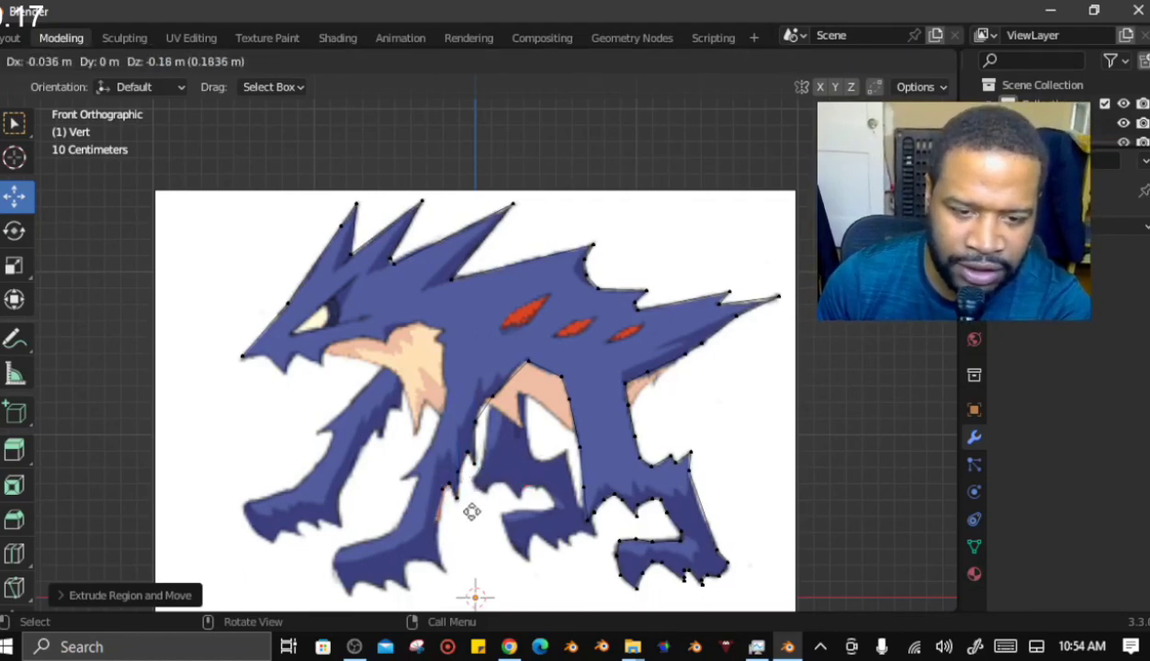
left_click(476, 558)
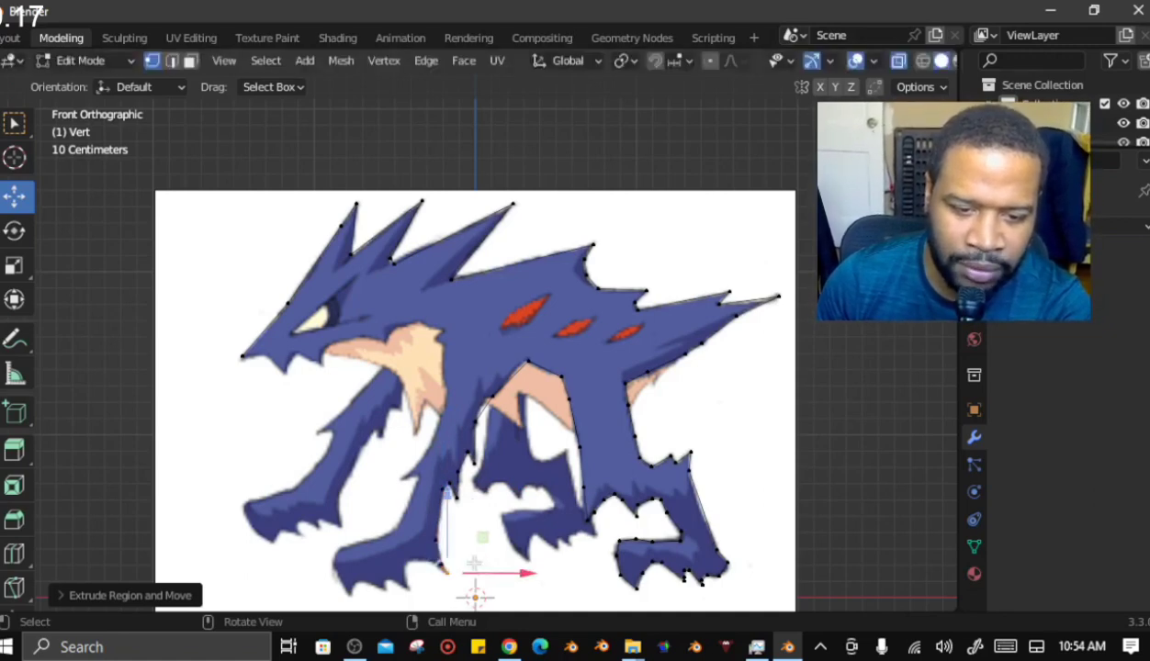
left_click(441, 567)
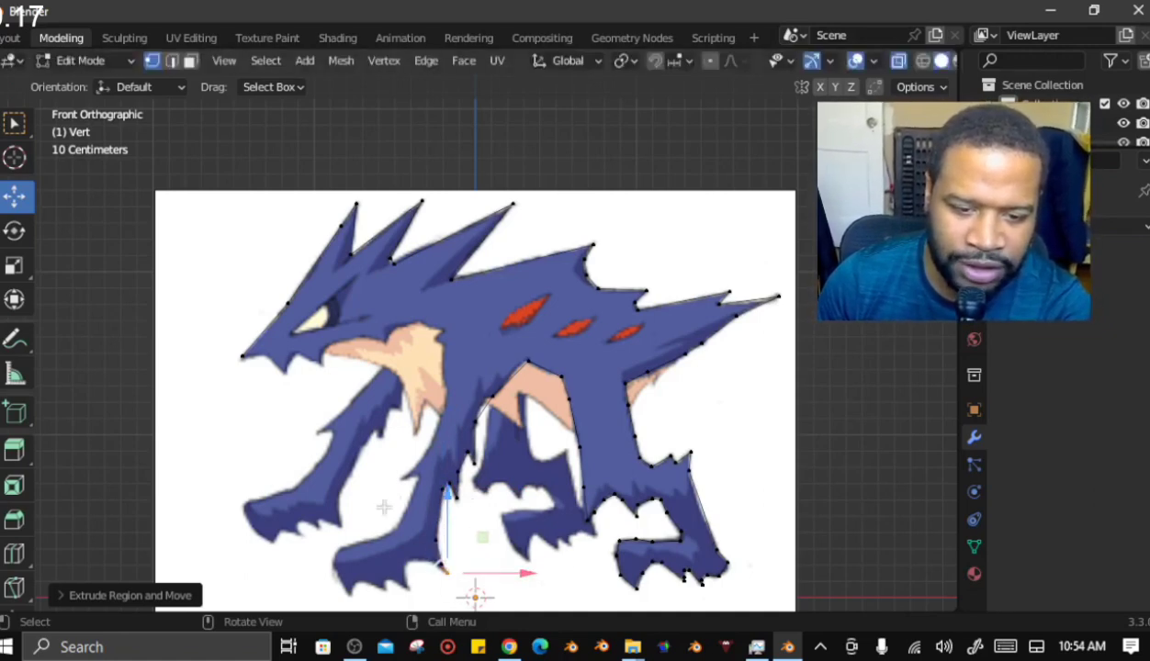
Extrude vertices from the heel claw along the rear underside of the near front foot to its next claw
scroll(441, 546, "down", 1)
key("e")
left_click(447, 538)
key("e")
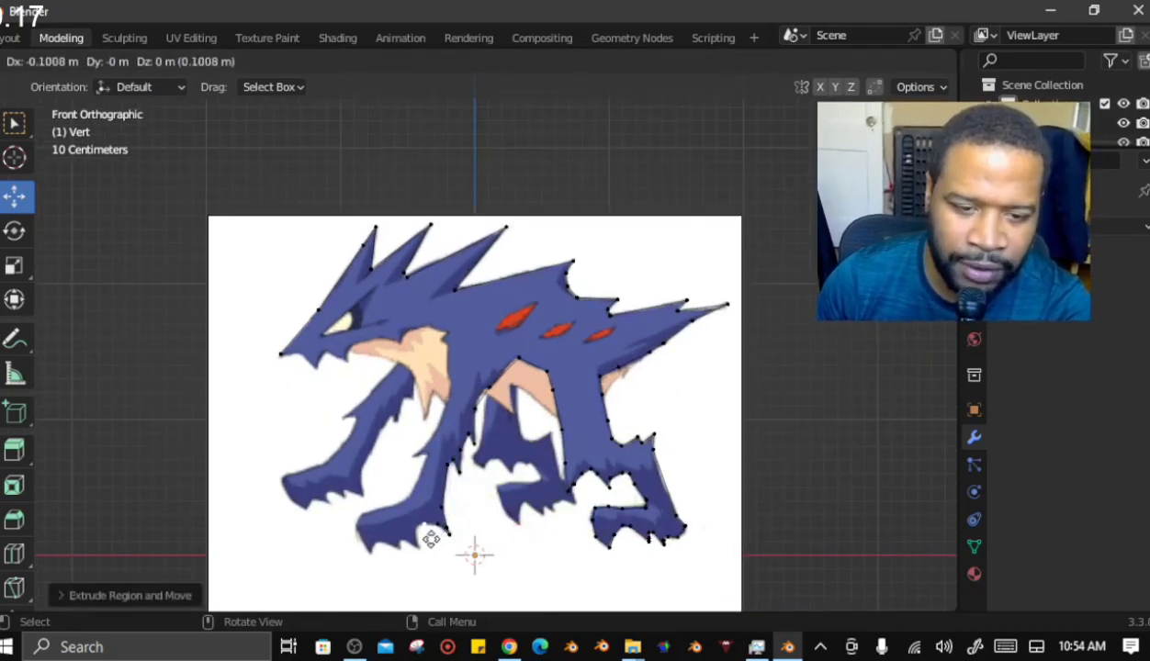
left_click(427, 539)
key("e")
left_click(423, 549)
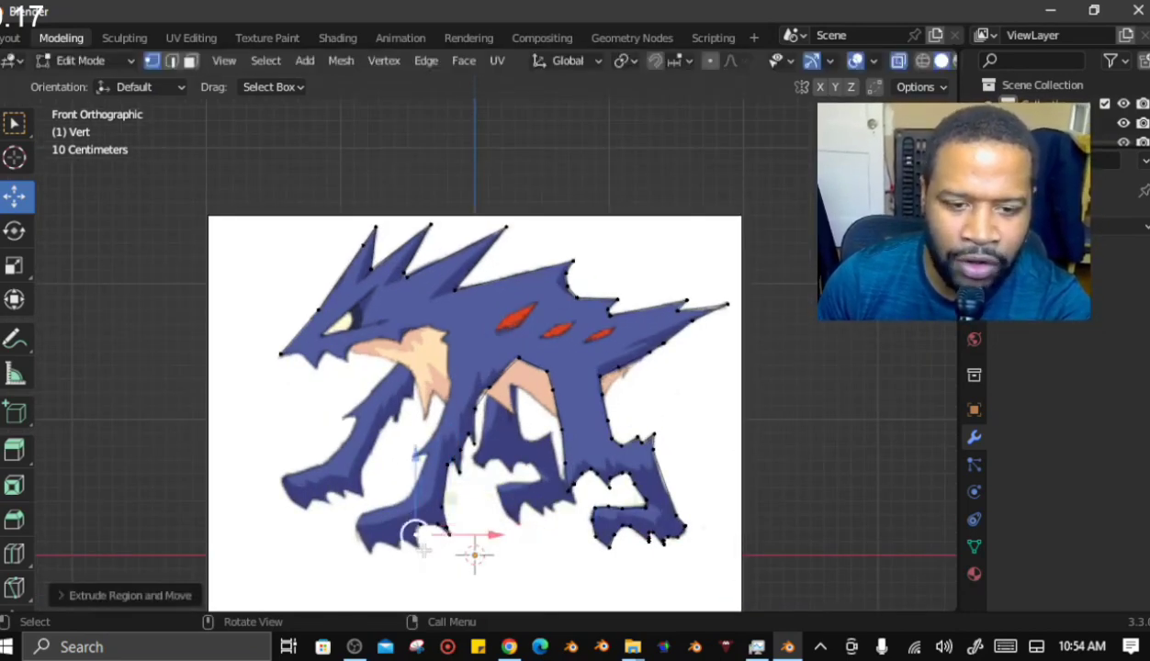
Extrude vertices along the underside of the near front foot, around its claws, to the tip of the front claw
key("e")
left_click(433, 570)
key("g")
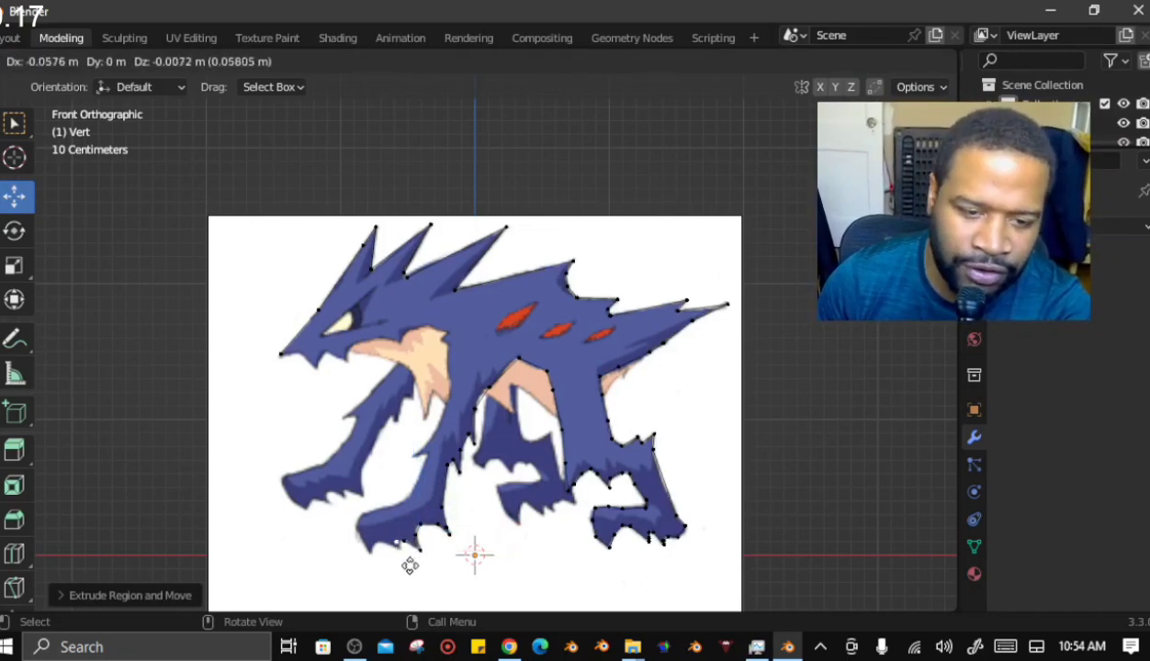
left_click(396, 564)
key("e")
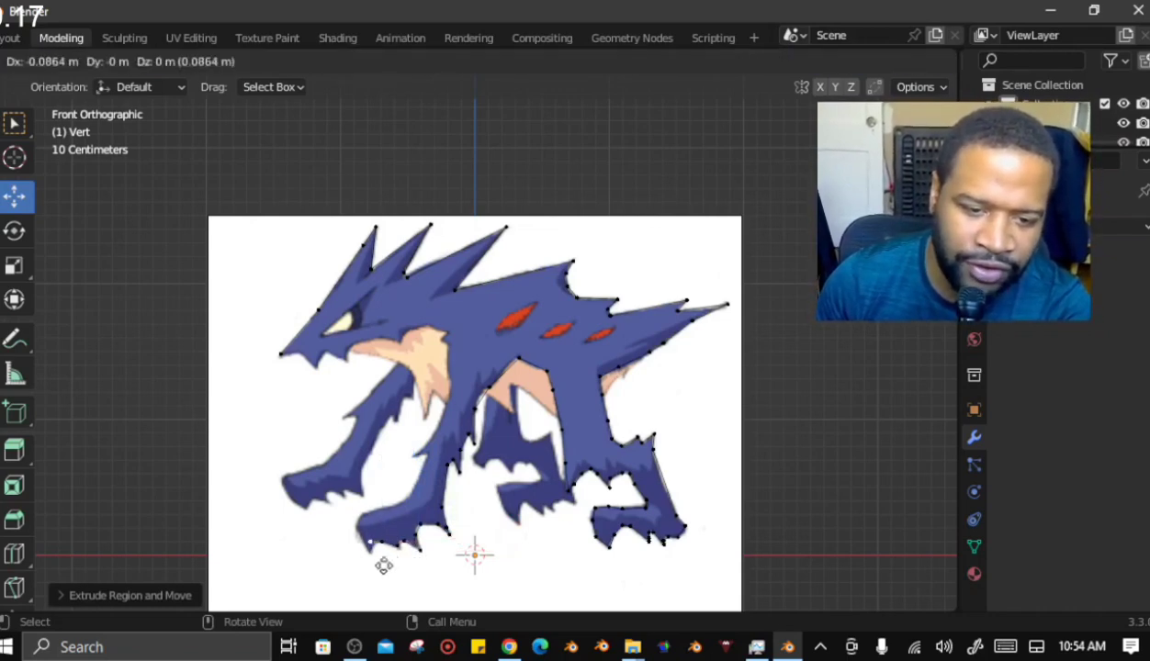
left_click(385, 573)
Extrude vertices up around the toe of the near front foot and onto its upper edge
key("e")
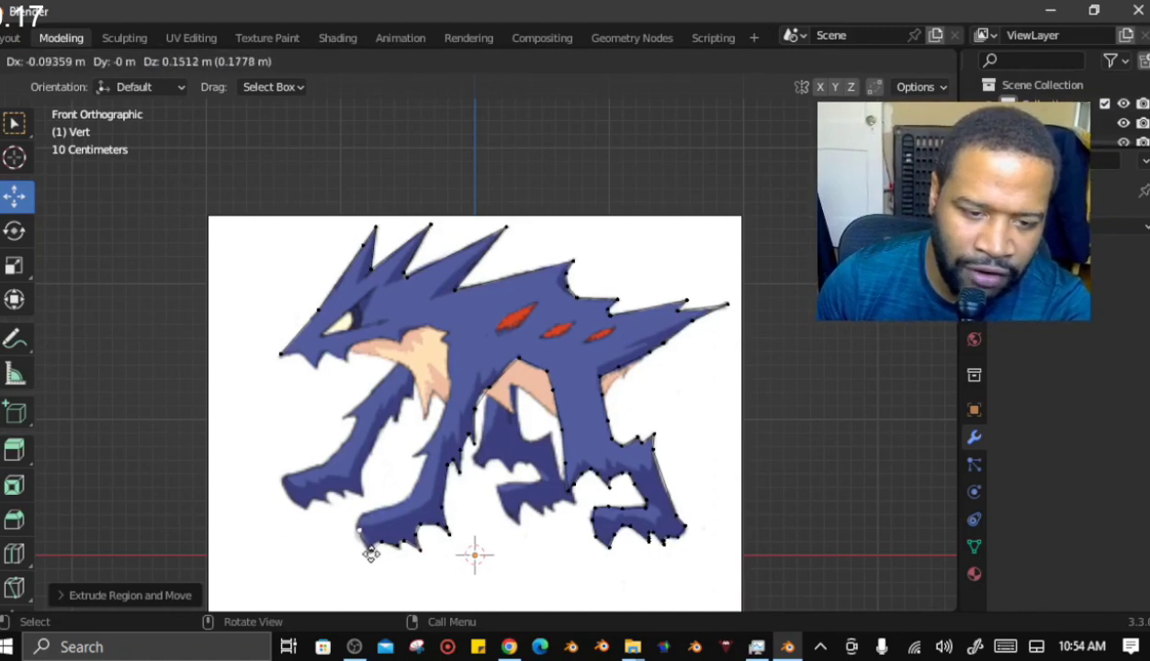
left_click(371, 534)
key("e")
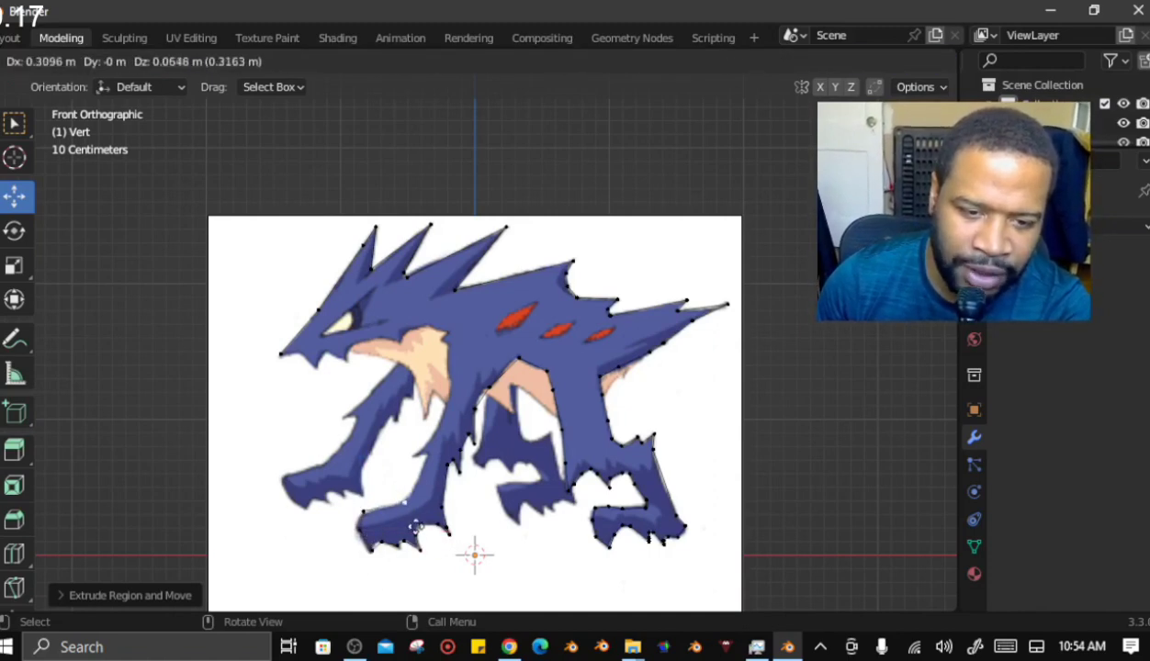
left_click(367, 512)
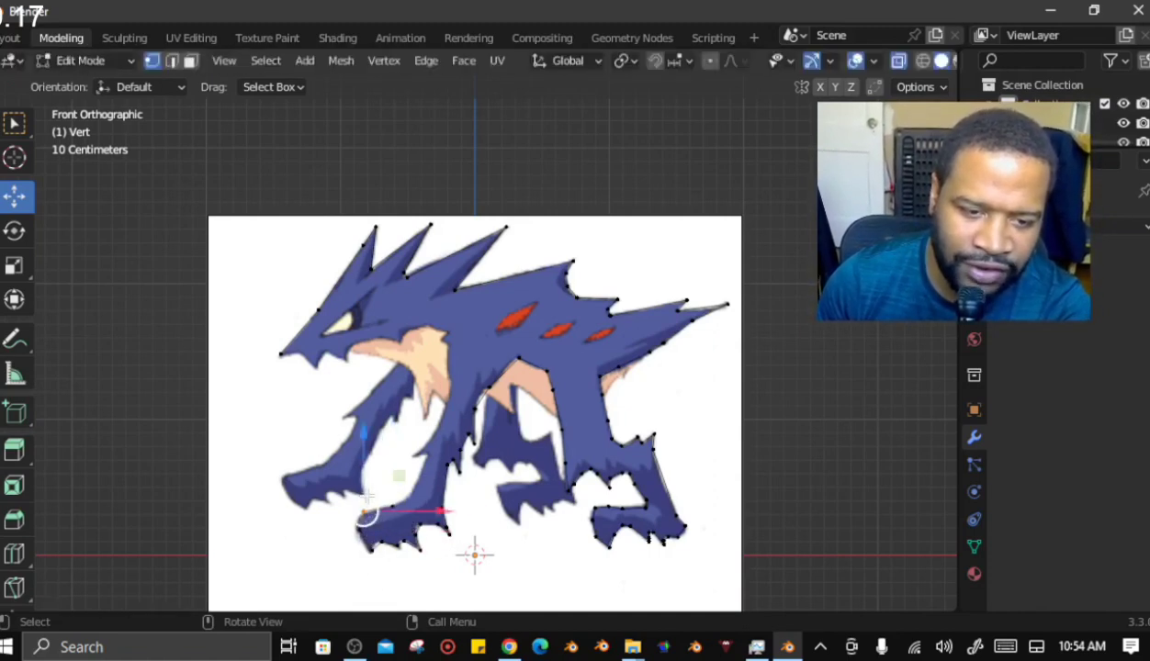
left_click_drag(366, 445, 365, 450)
left_click_drag(432, 515, 434, 518)
Extrude vertices up the front of the near front leg, around its spike, and over the upper edge of the tan throat patch
scroll(377, 533, "up", 1)
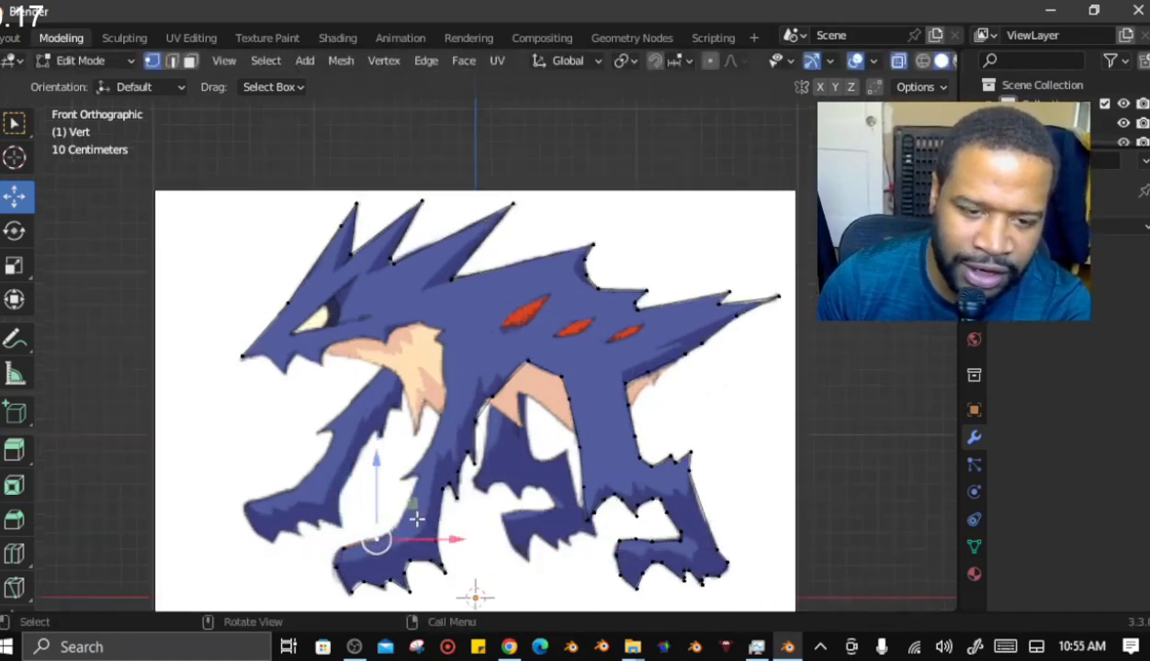
left_click_drag(377, 540, 433, 482)
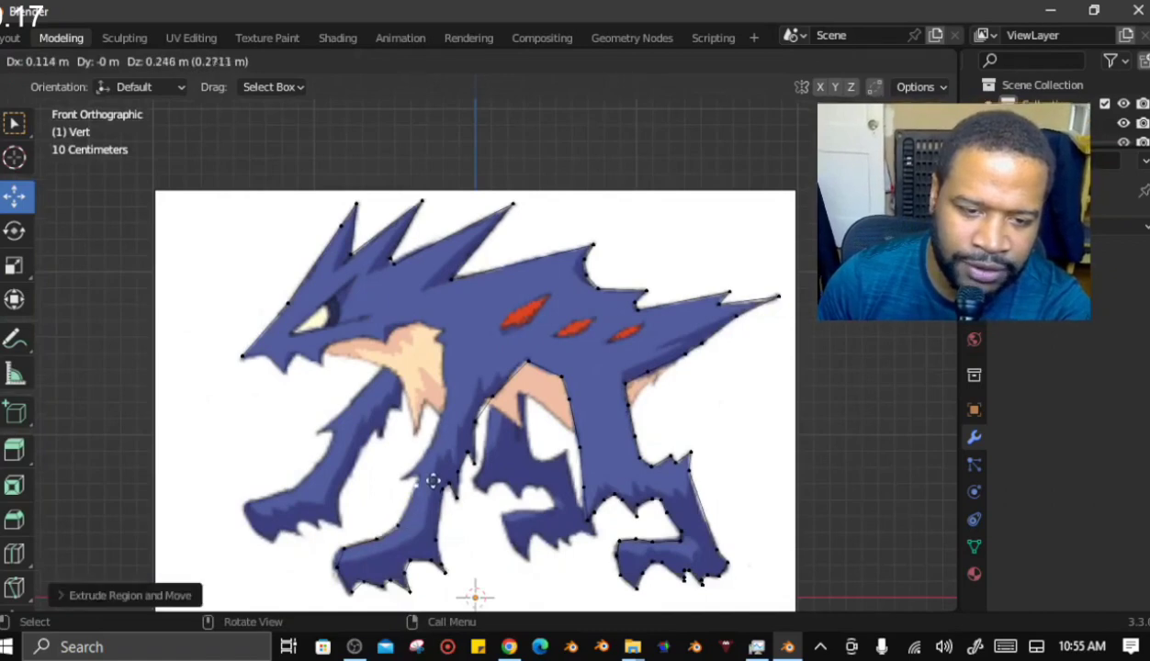
left_click(382, 330)
Extrude vertices from the throat along the jagged lower jaw to the tip of the snout
key("e")
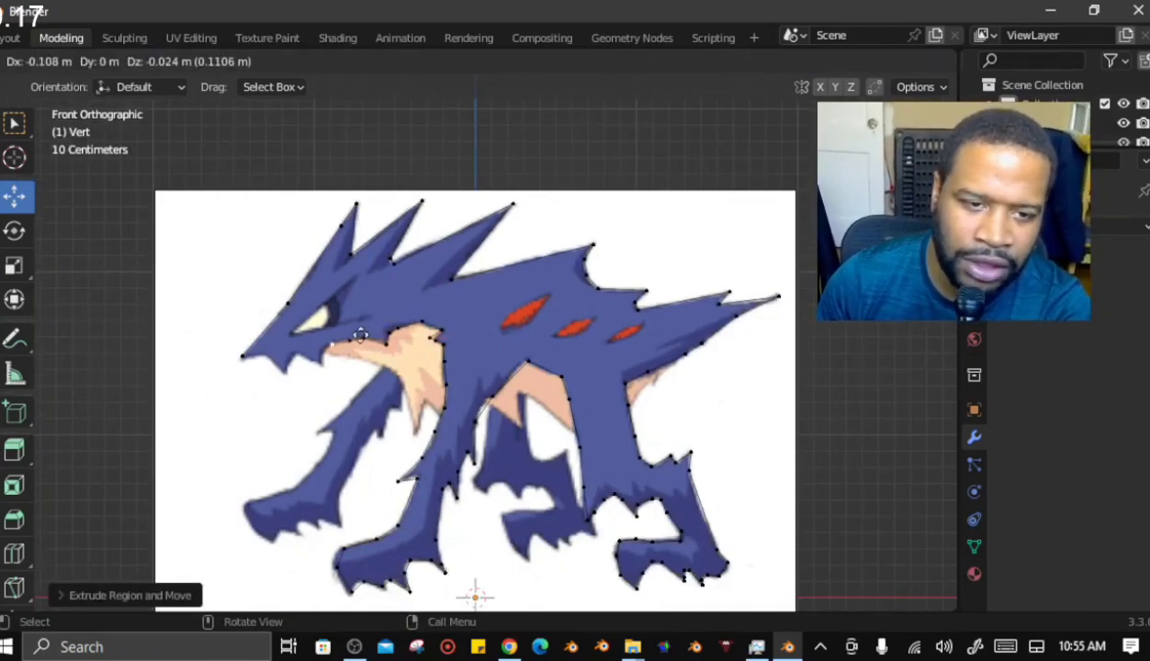
left_click(359, 338)
key("e")
left_click(349, 348)
left_click_drag(350, 347, 311, 368)
left_click_drag(311, 368, 275, 363)
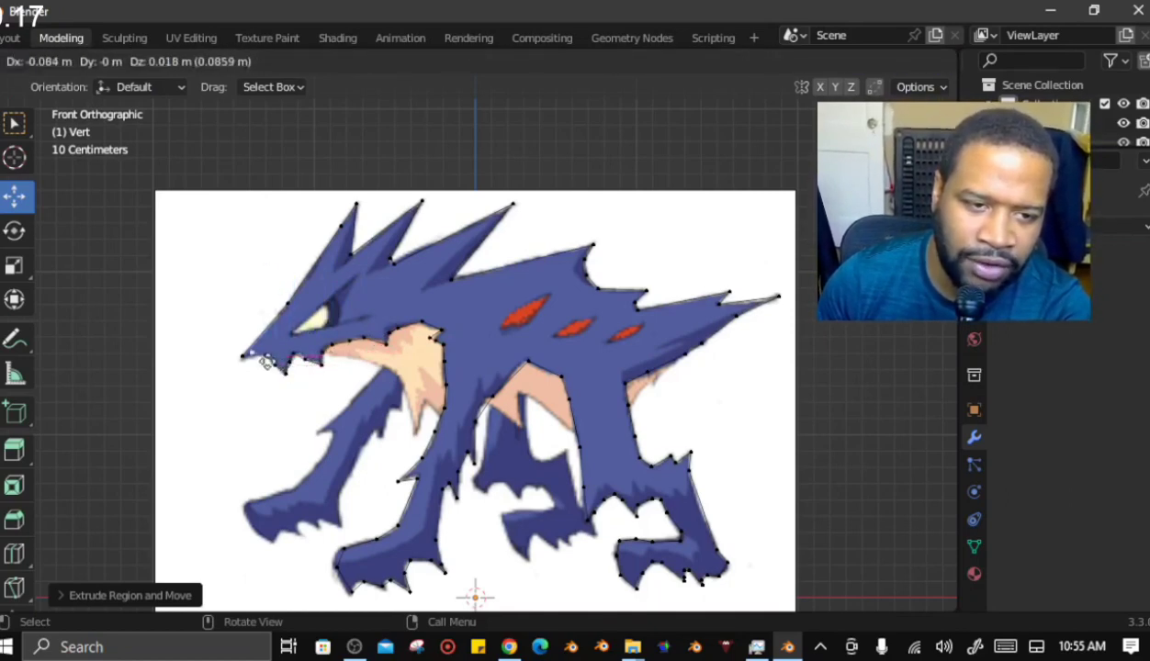
Select the entire traced outline in front view, fill it with a face, and turn off X-ray display
middle_click_drag(276, 363, 504, 454)
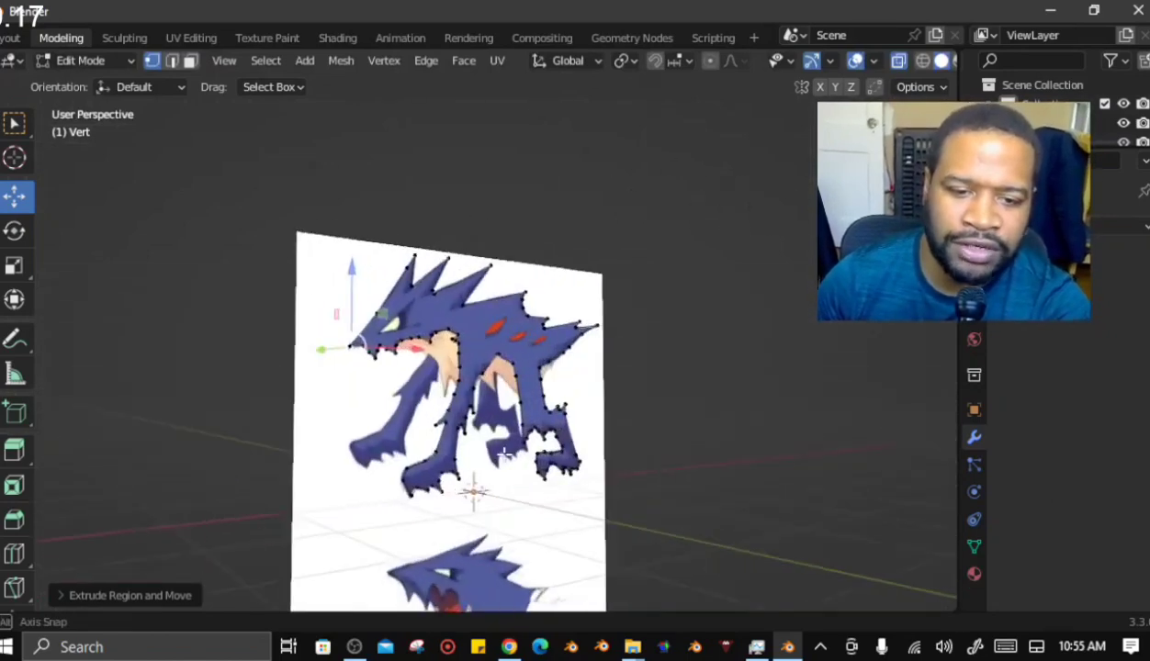
key("KP_1")
key("a")
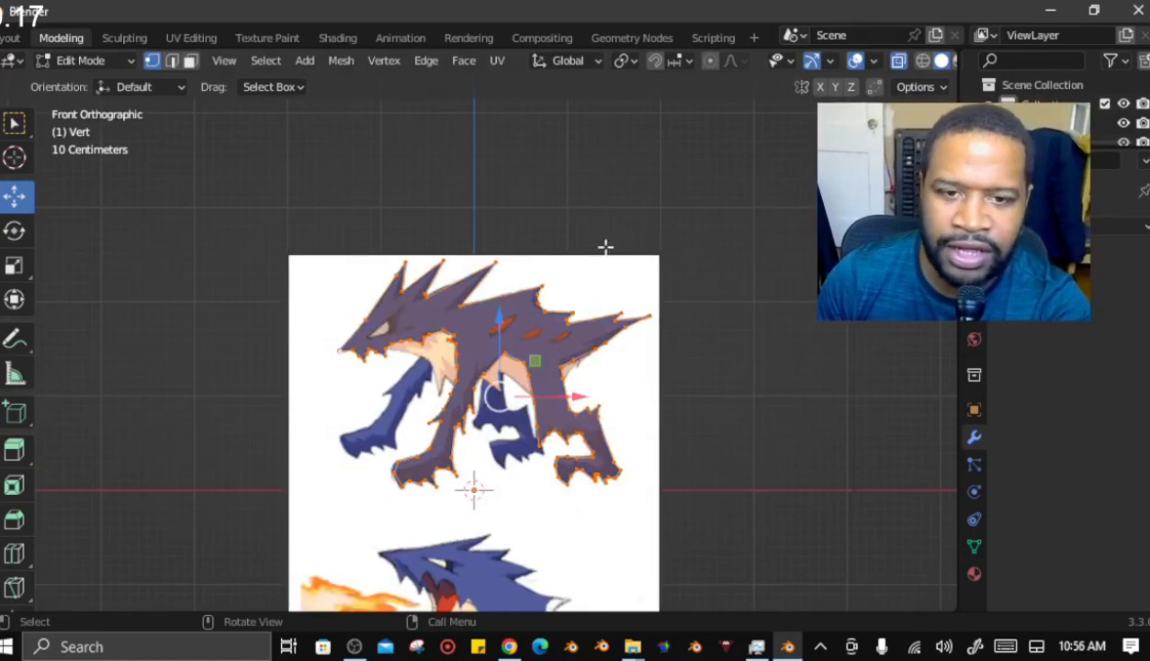
middle_click_drag(932, 73, 899, 66)
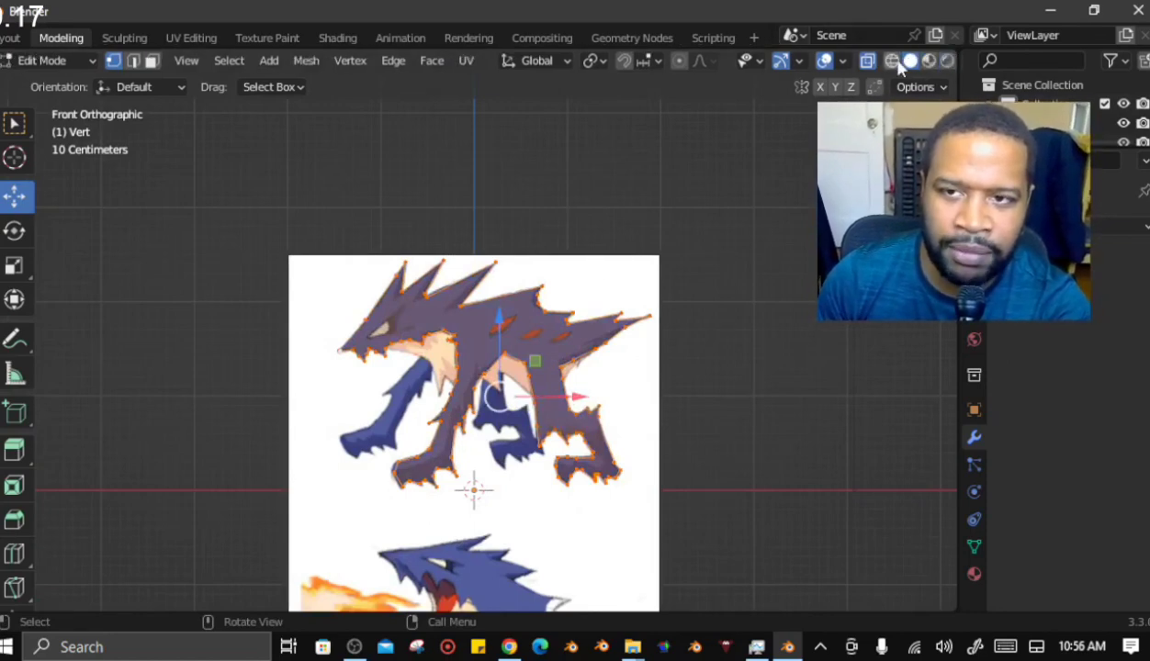
left_click(911, 61)
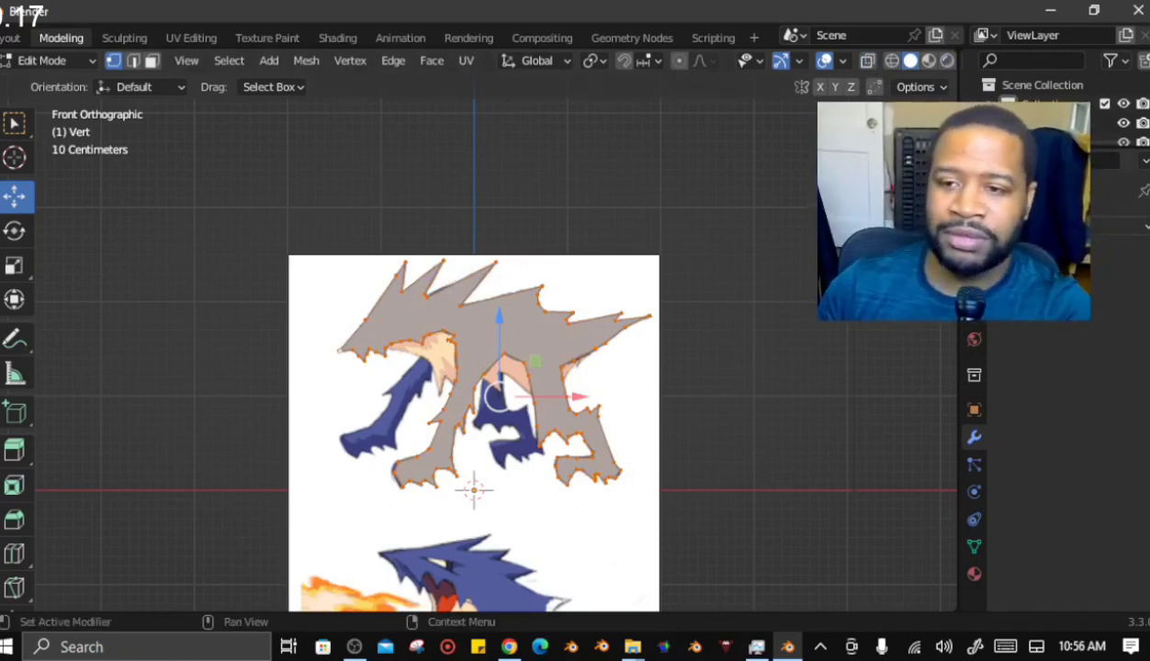
Add a Solidify modifier to the filled outline and increase its thickness to give the body depth
left_click(1029, 225)
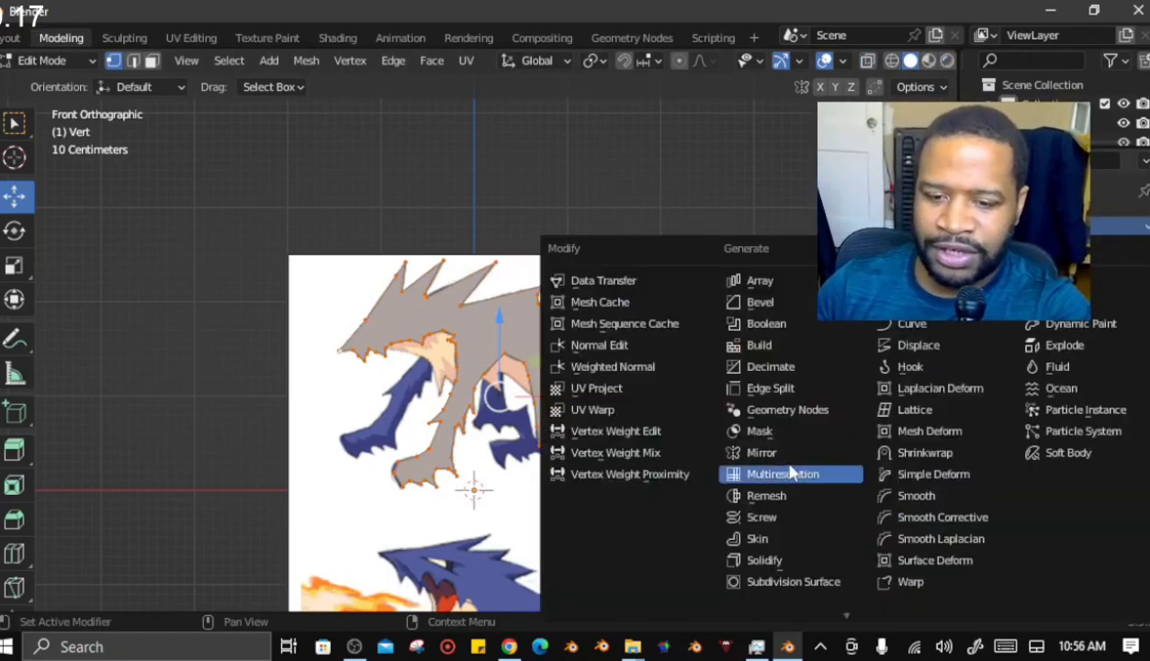
left_click(785, 569)
middle_click_drag(711, 451, 843, 454)
mouse_move(1098, 312)
left_mouse_down()
mouse_move(1131, 312)
mouse_move(1114, 313)
left_mouse_up()
middle_click_drag(862, 360, 895, 367)
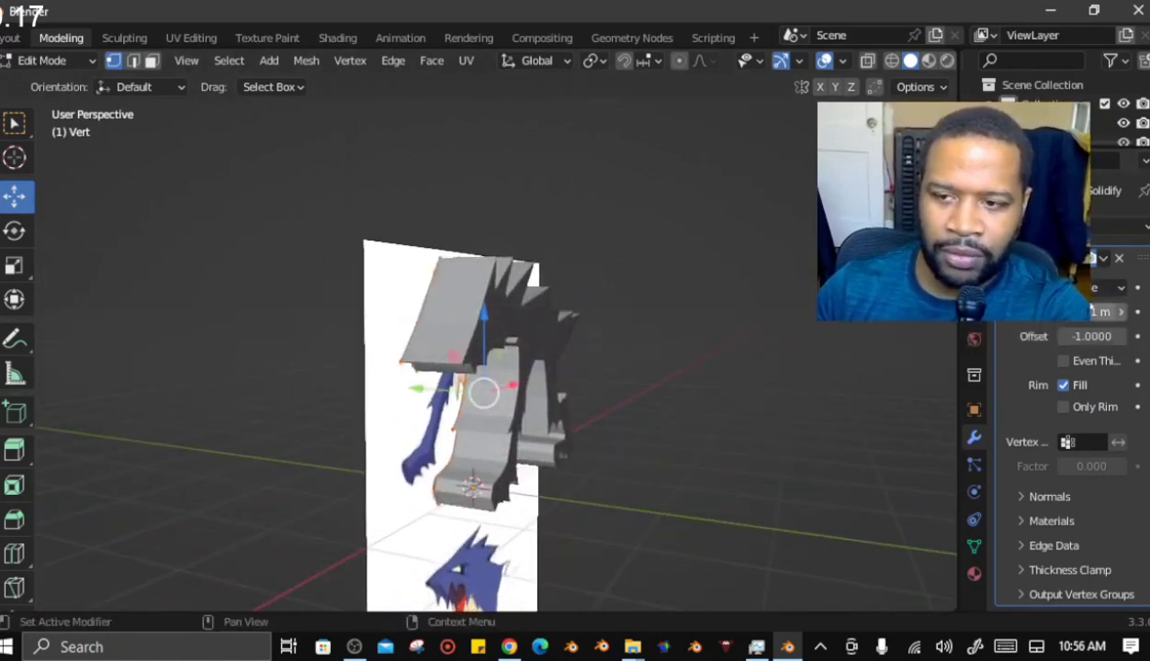
mouse_move(1103, 313)
left_mouse_down()
mouse_move(1126, 313)
mouse_move(1109, 312)
left_mouse_up()
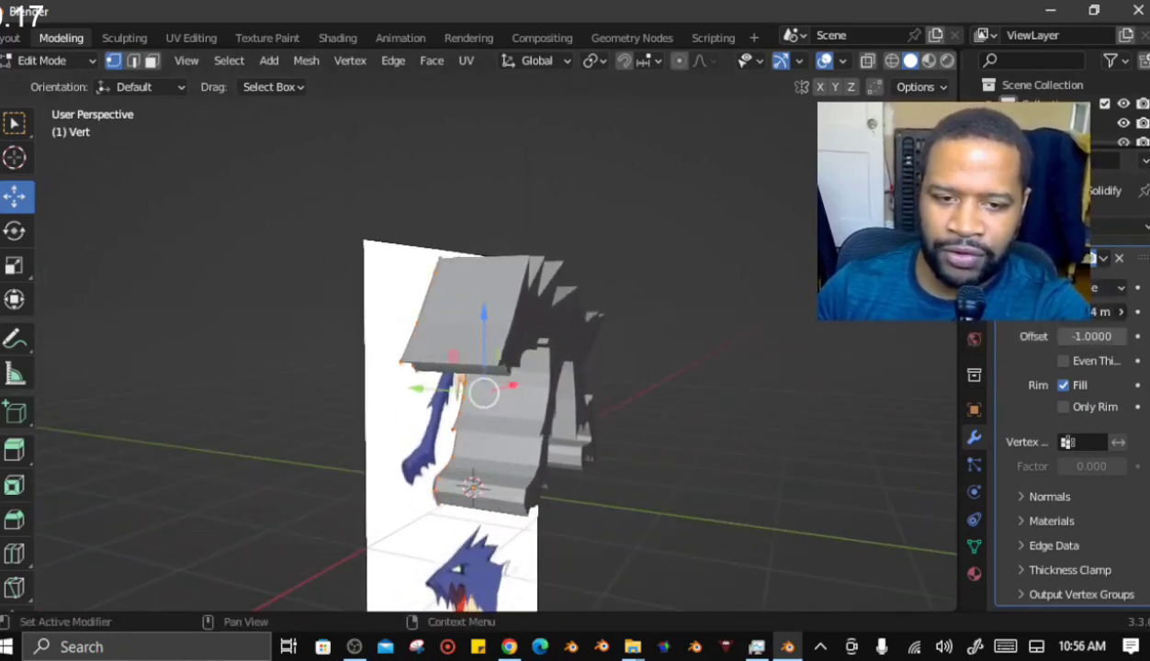
middle_click_drag(578, 361, 515, 411)
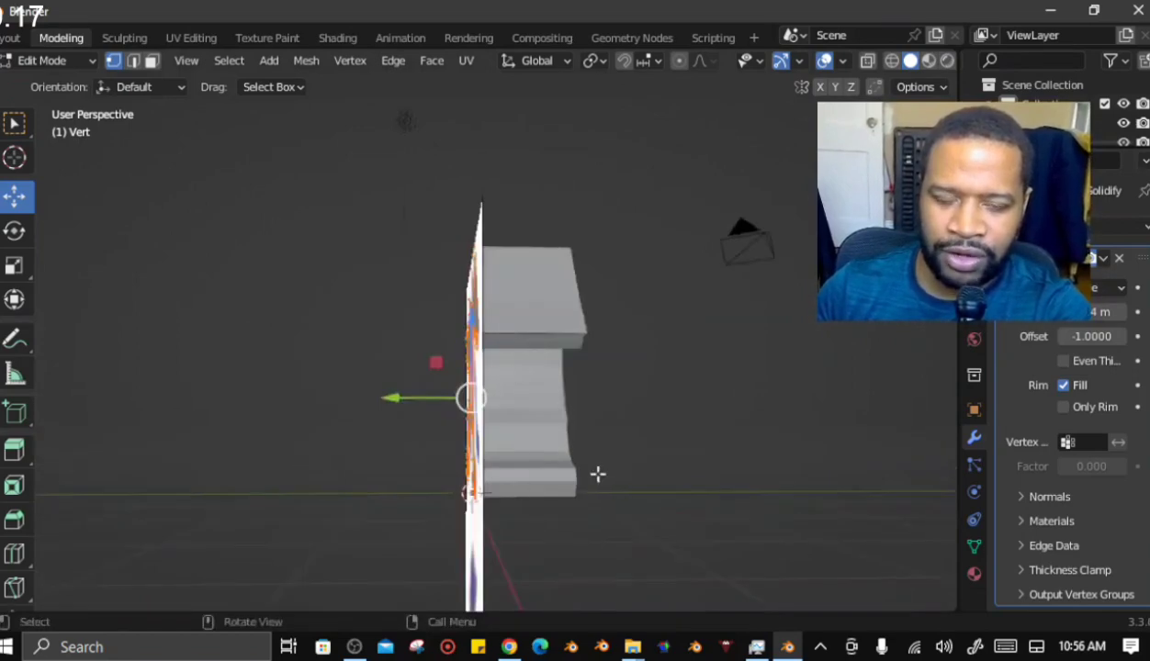
middle_click_drag(598, 474, 543, 436)
middle_click_drag(554, 375, 524, 338)
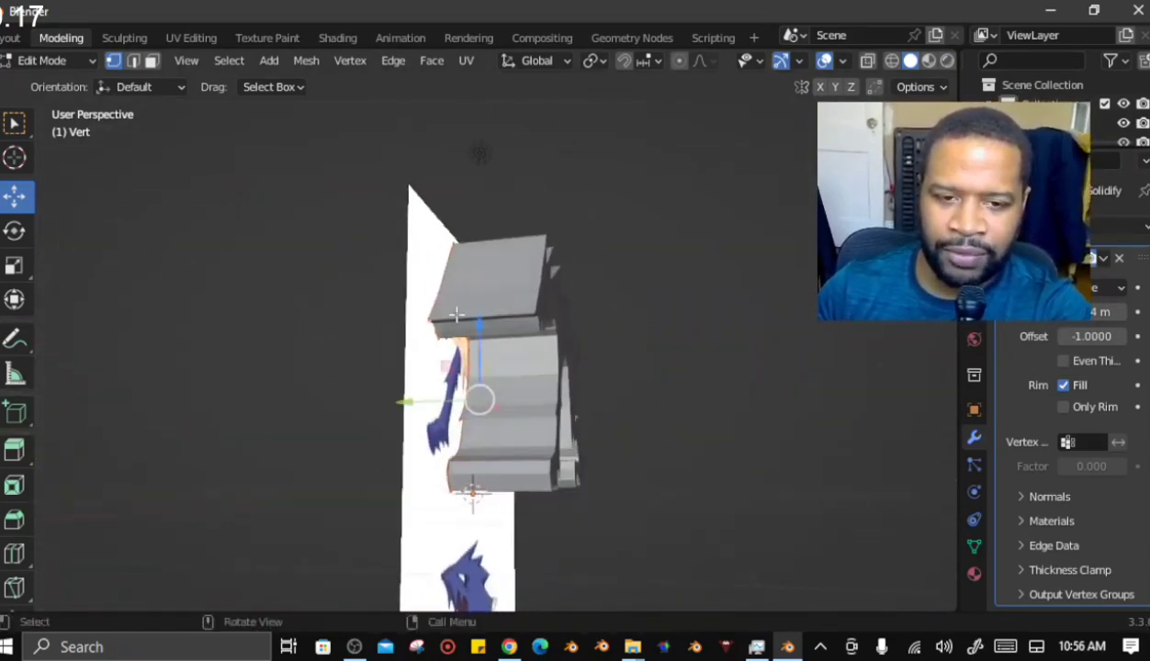
middle_click_drag(464, 304, 531, 479)
Switch to Object Mode and apply the Solidify modifier to the body mesh
left_click(1105, 260)
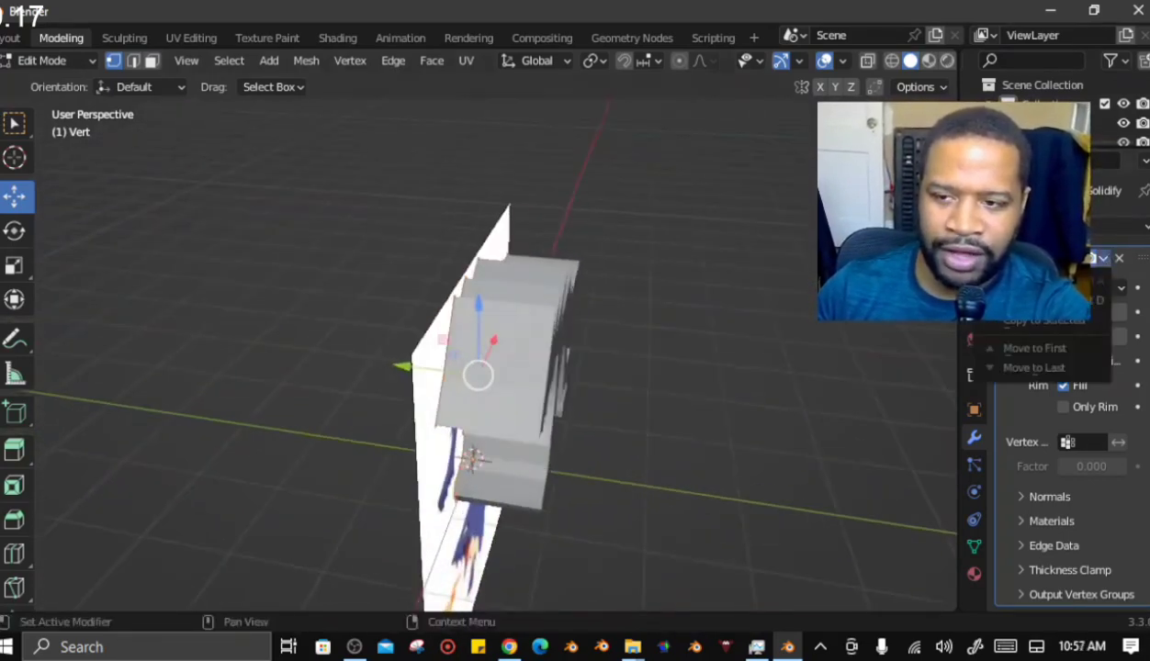
left_click(55, 61)
left_click(59, 83)
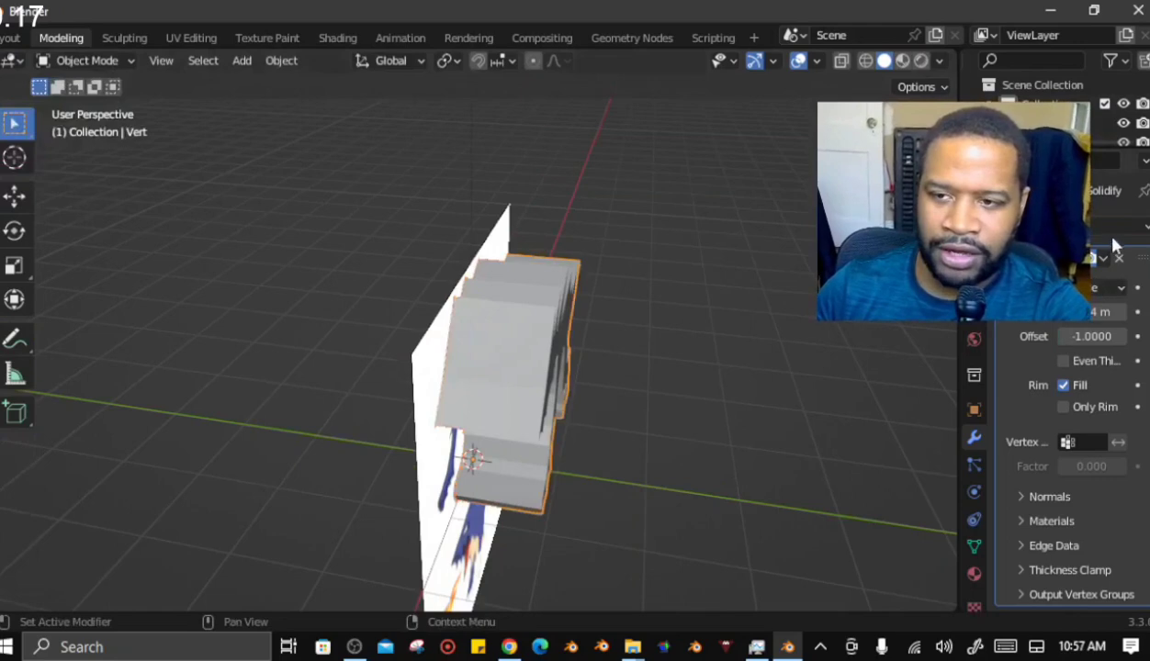
key("ctrl+a")
middle_click_drag(643, 239, 680, 202)
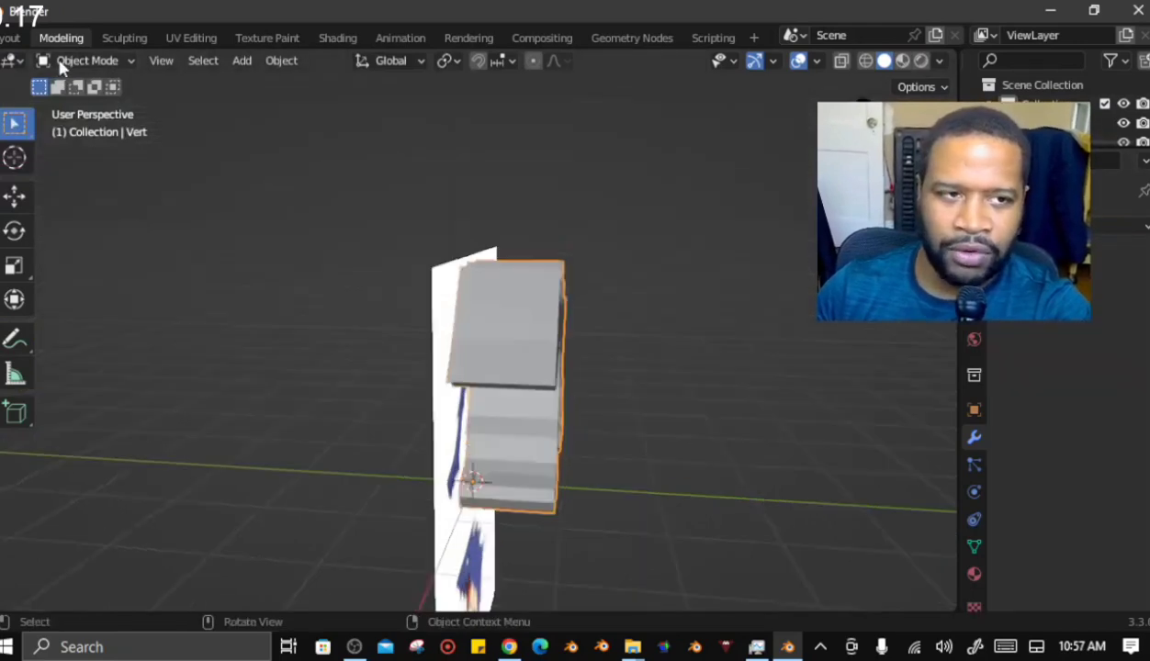
Return to Edit Mode and add a single loop cut around the middle of the body's thickness
left_click(61, 63)
left_click(74, 103)
left_click(18, 553)
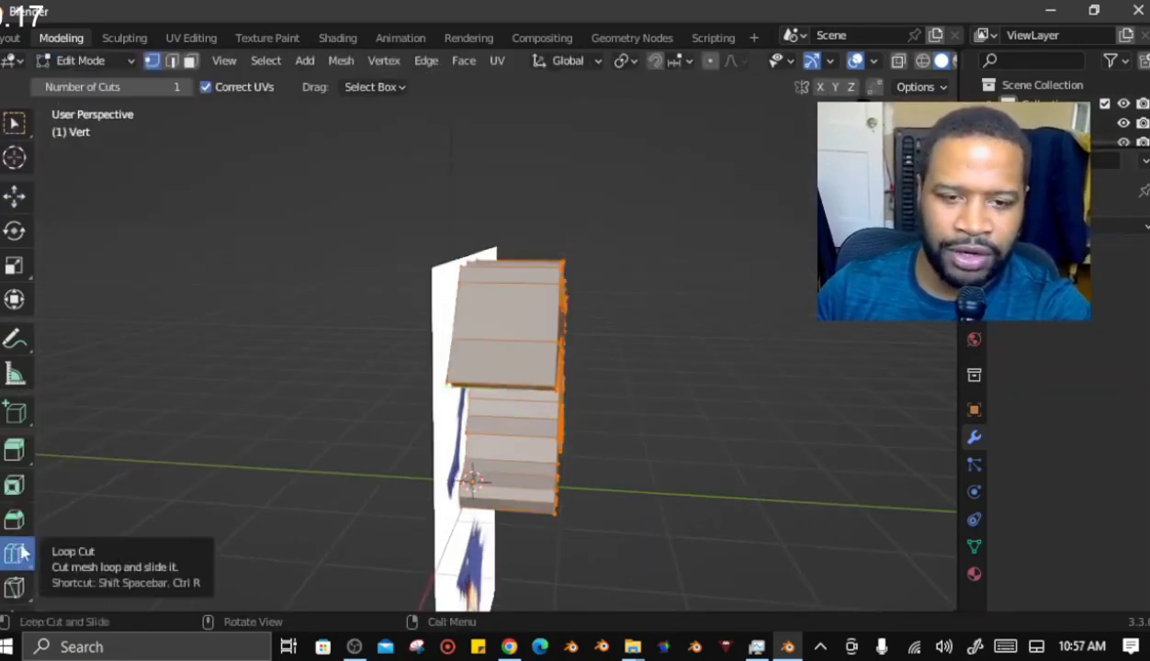
left_click(514, 432)
middle_click_drag(727, 377, 616, 388)
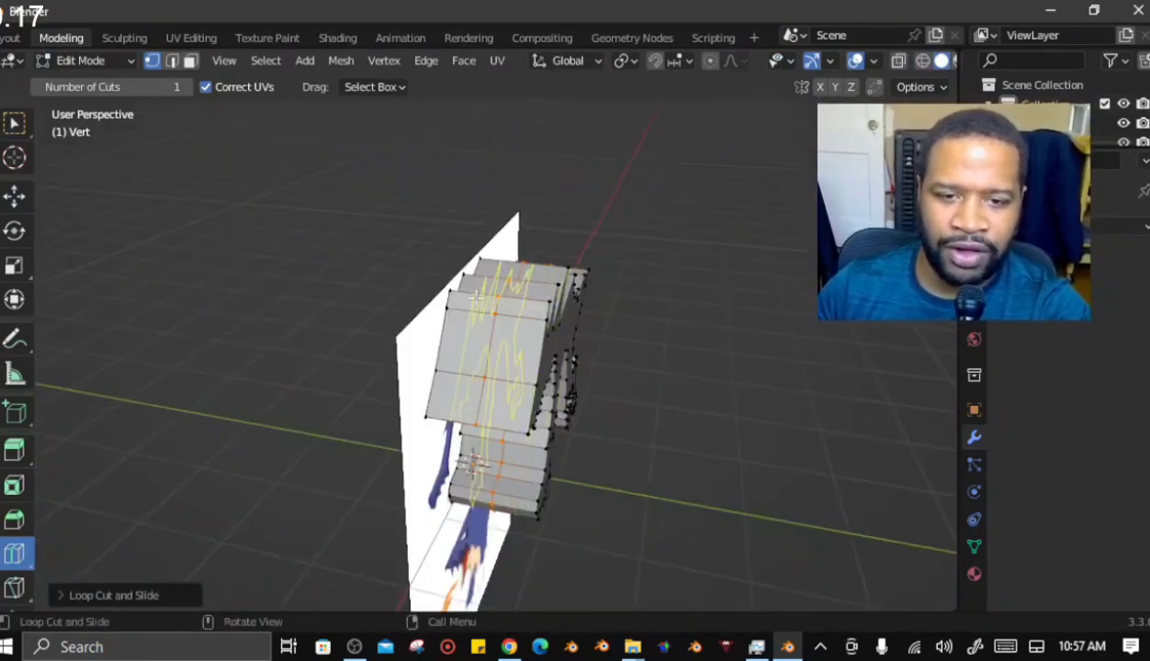
Try a Subdivision Surface modifier on the body in Object Mode, and remove it
key("Tab")
middle_click_drag(230, 236, 597, 413)
scroll(505, 414, "up", 2)
left_click(1057, 226)
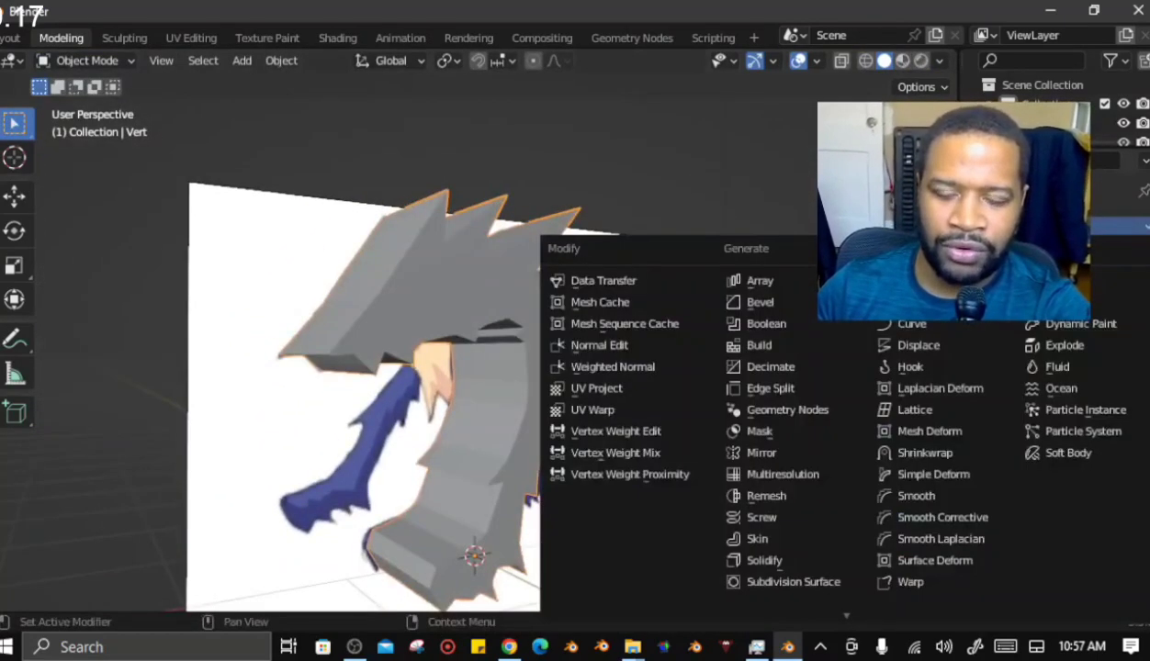
left_click(1056, 226)
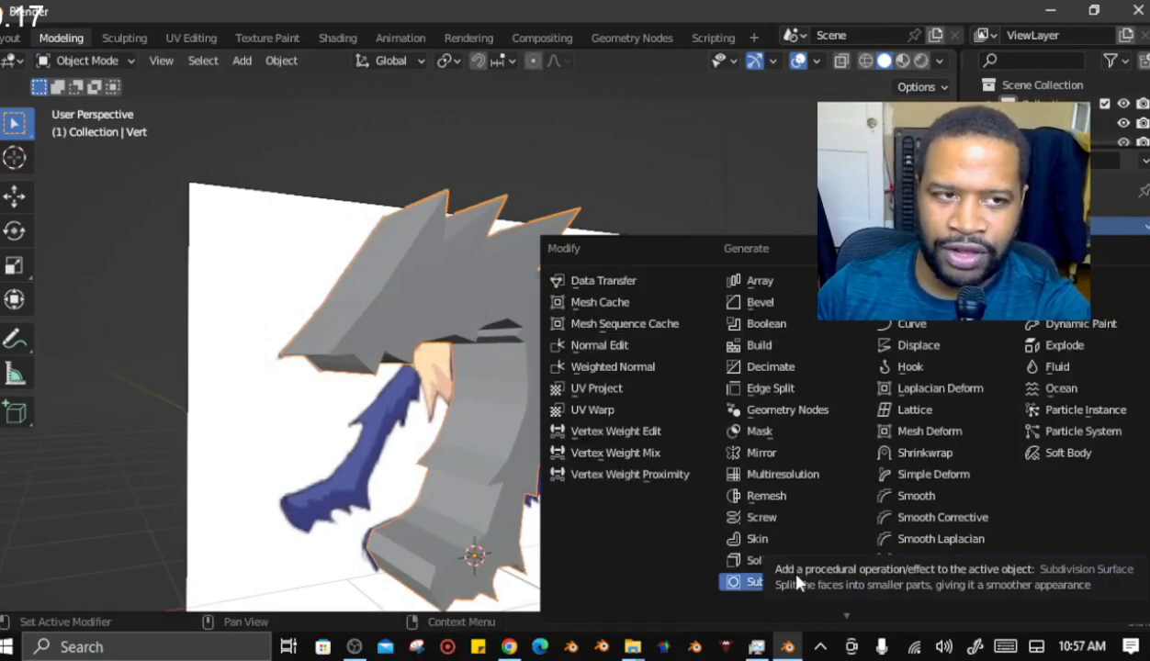
left_click(832, 592)
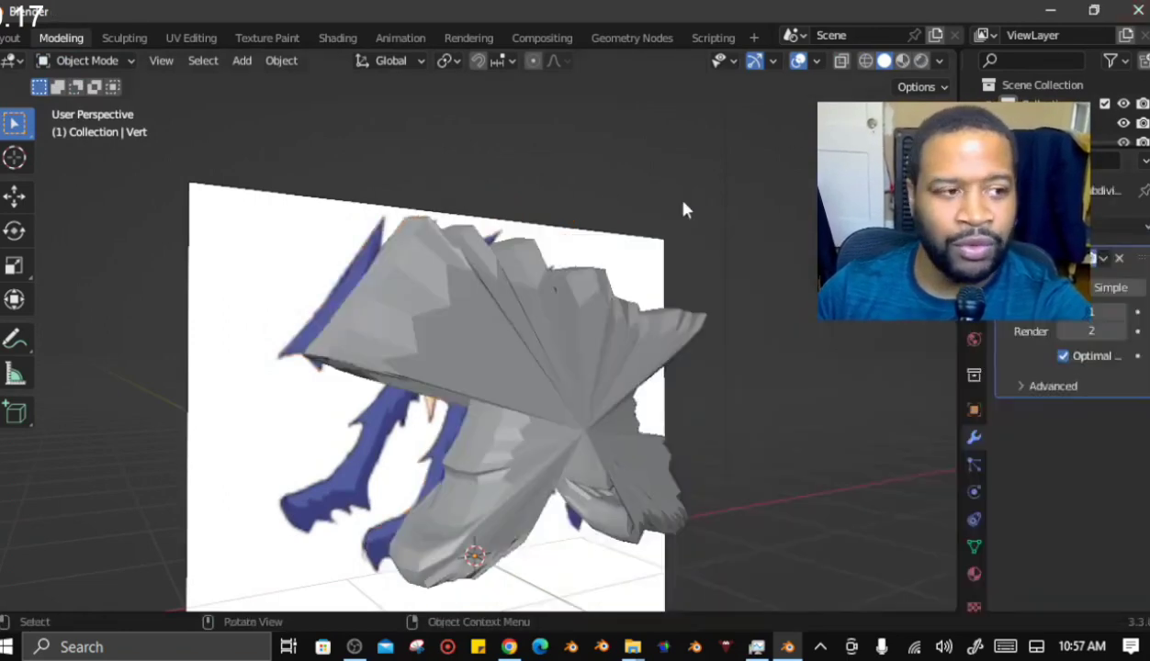
middle_click_drag(683, 210, 549, 441)
left_click(1118, 259)
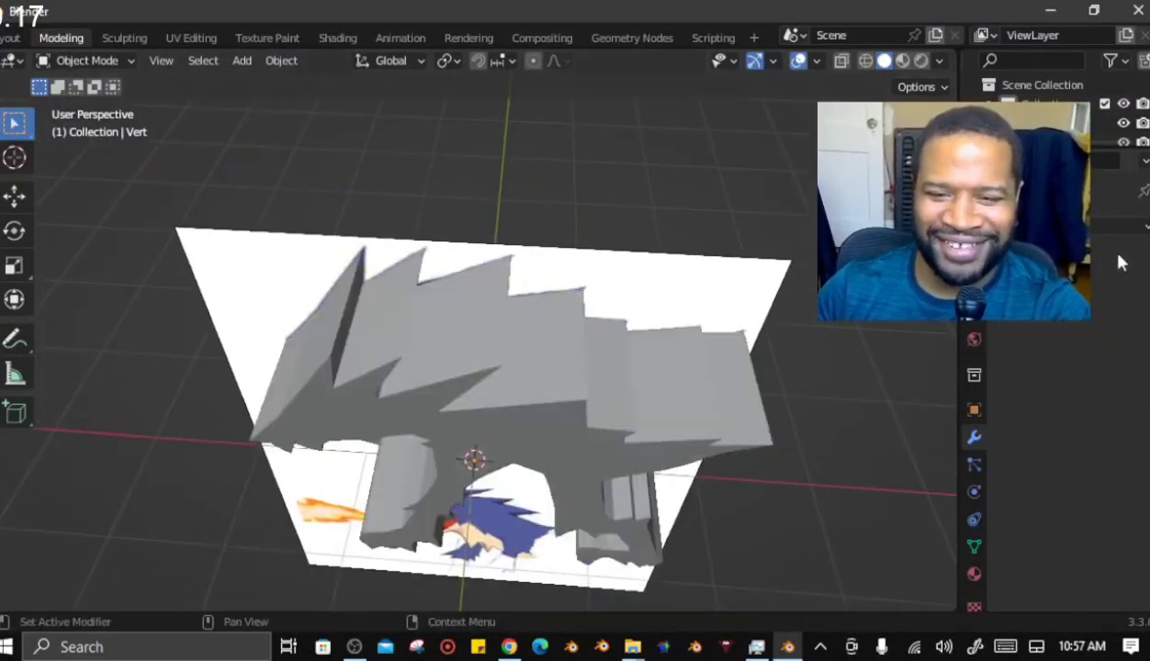
Try the Subdivision Surface modifier again using the Simple subdivision type, and remove it
middle_click_drag(643, 397, 698, 378)
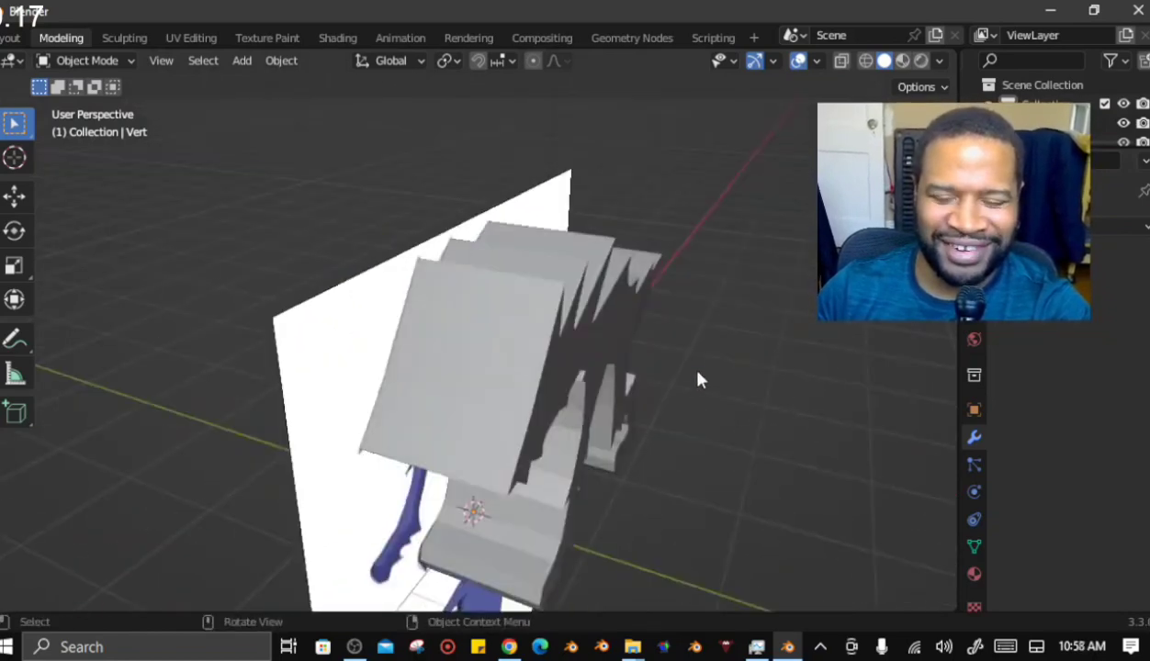
left_click(1116, 225)
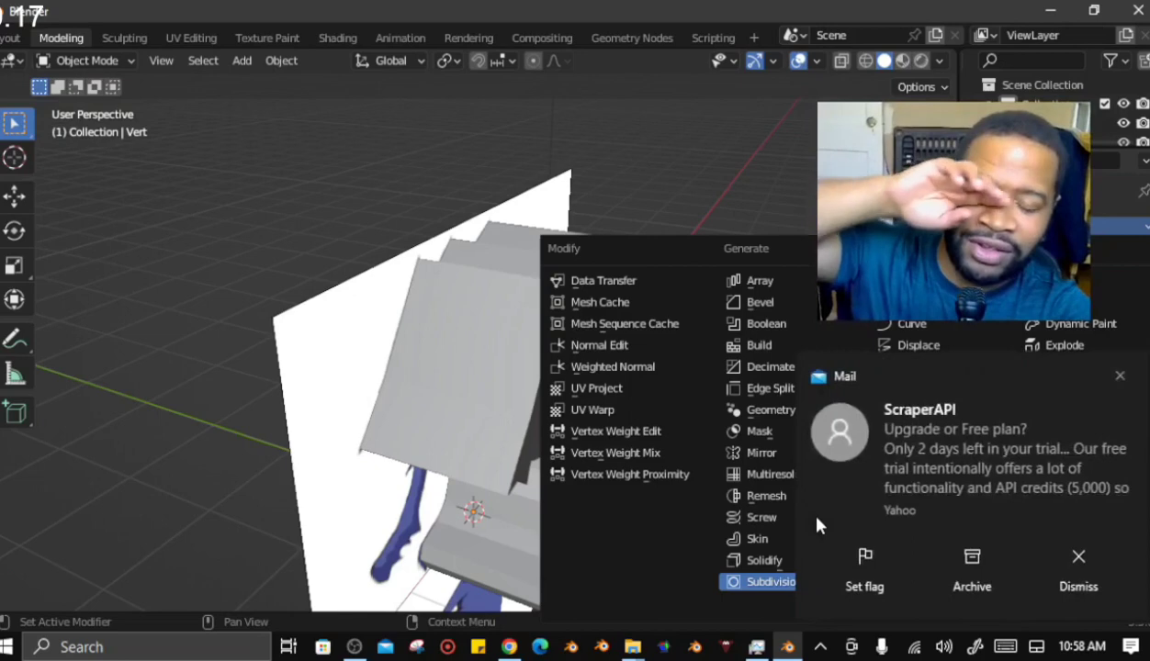
left_click(763, 581)
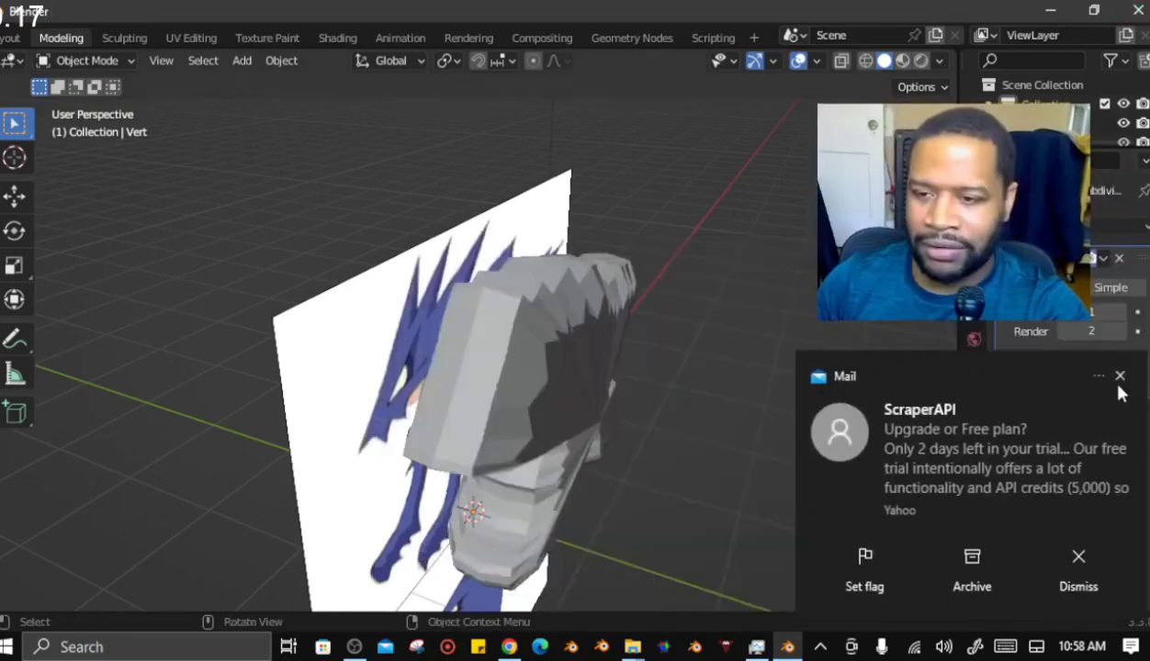
left_click(1118, 380)
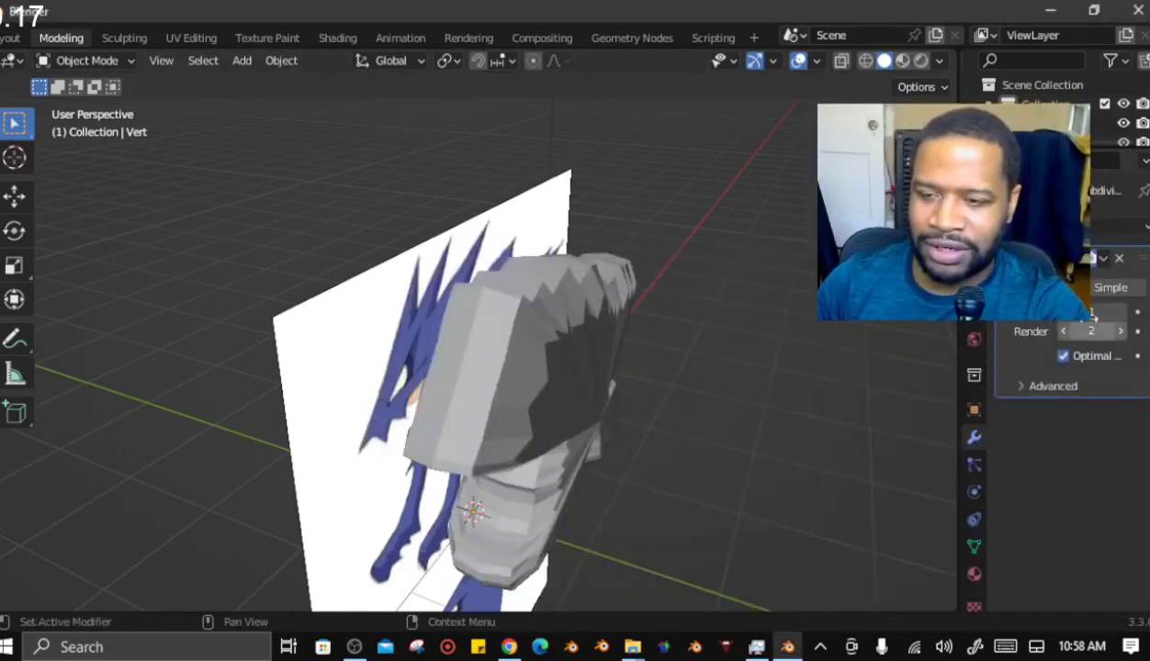
left_click(1110, 290)
middle_click_drag(874, 404, 694, 418)
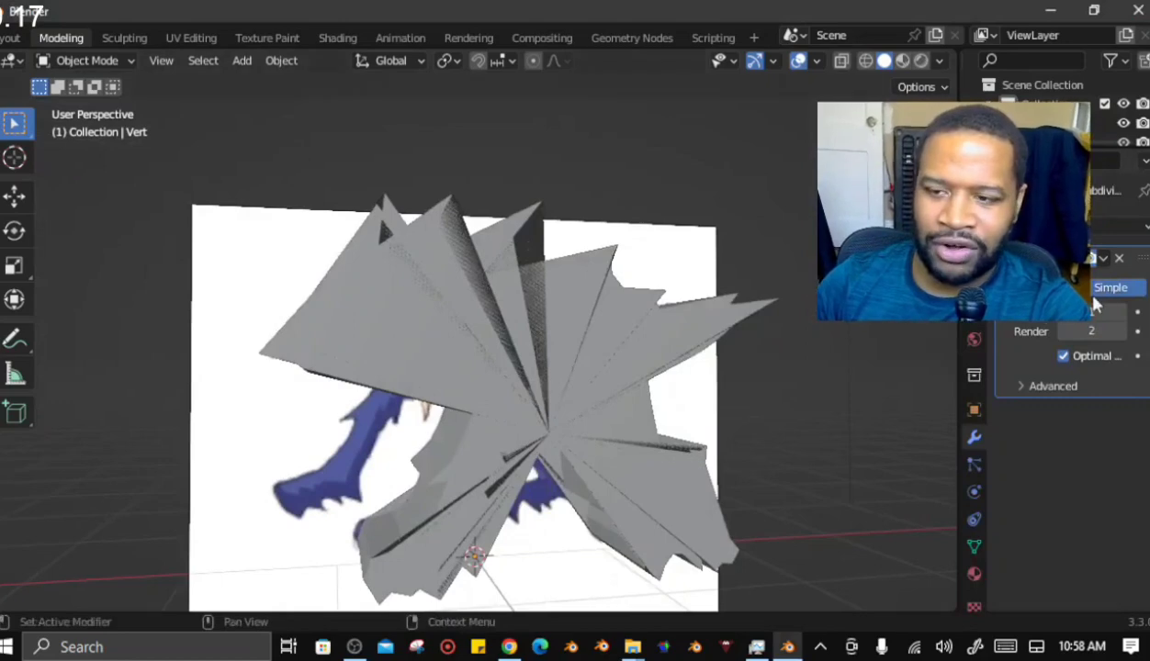
left_click(1122, 260)
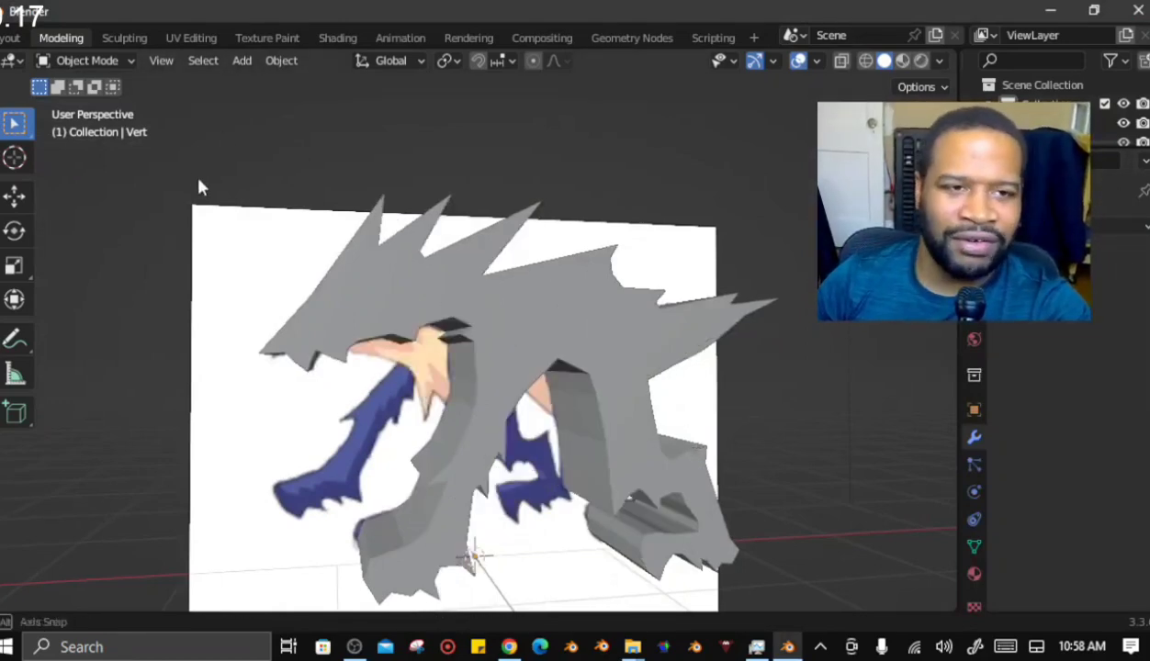
Switch the body mesh back to Edit Mode
middle_click_drag(201, 185, 239, 221)
left_click(87, 60)
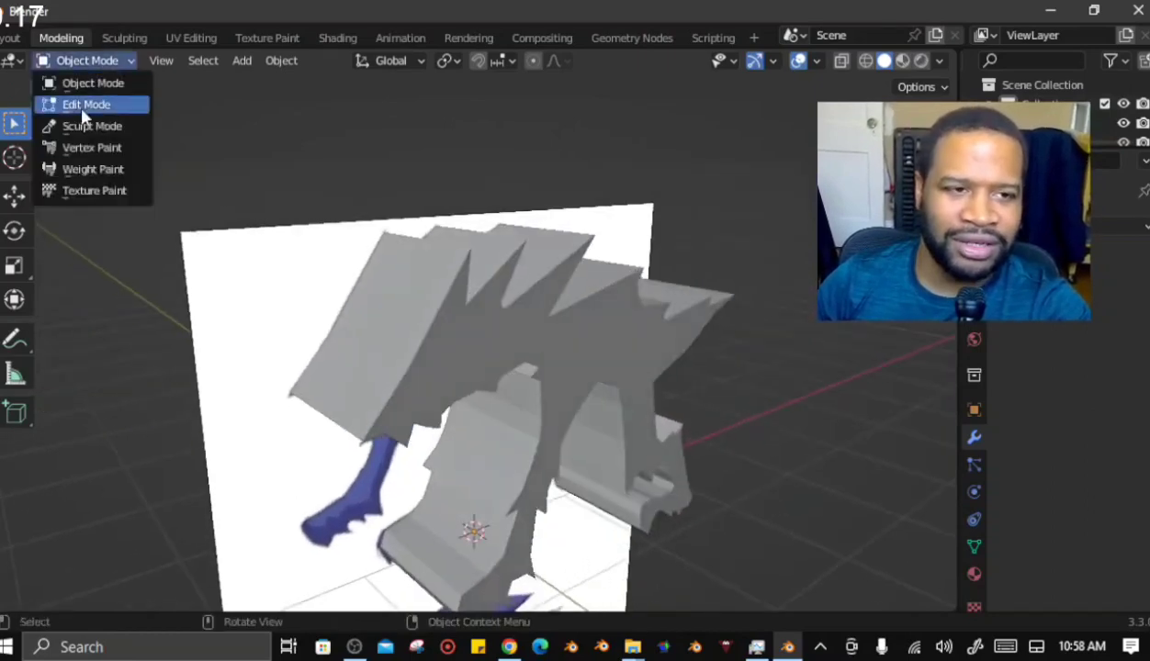
left_click(82, 103)
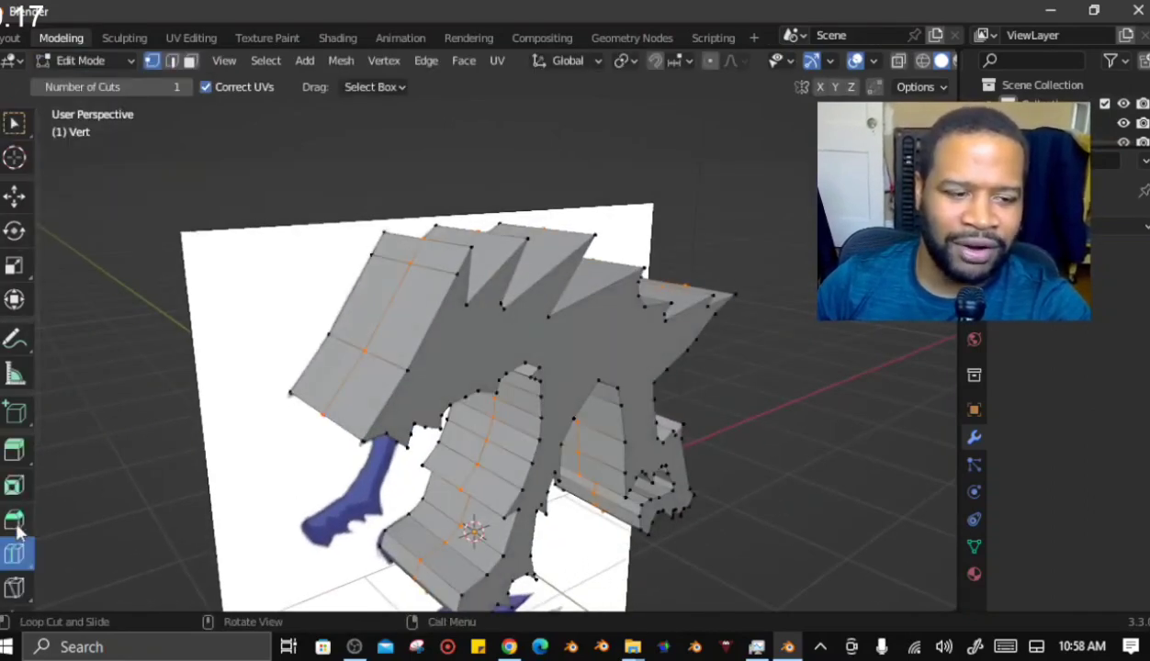
Triangulate all faces of the body mesh and convert the triangles to quads
middle_click_drag(587, 401, 506, 378)
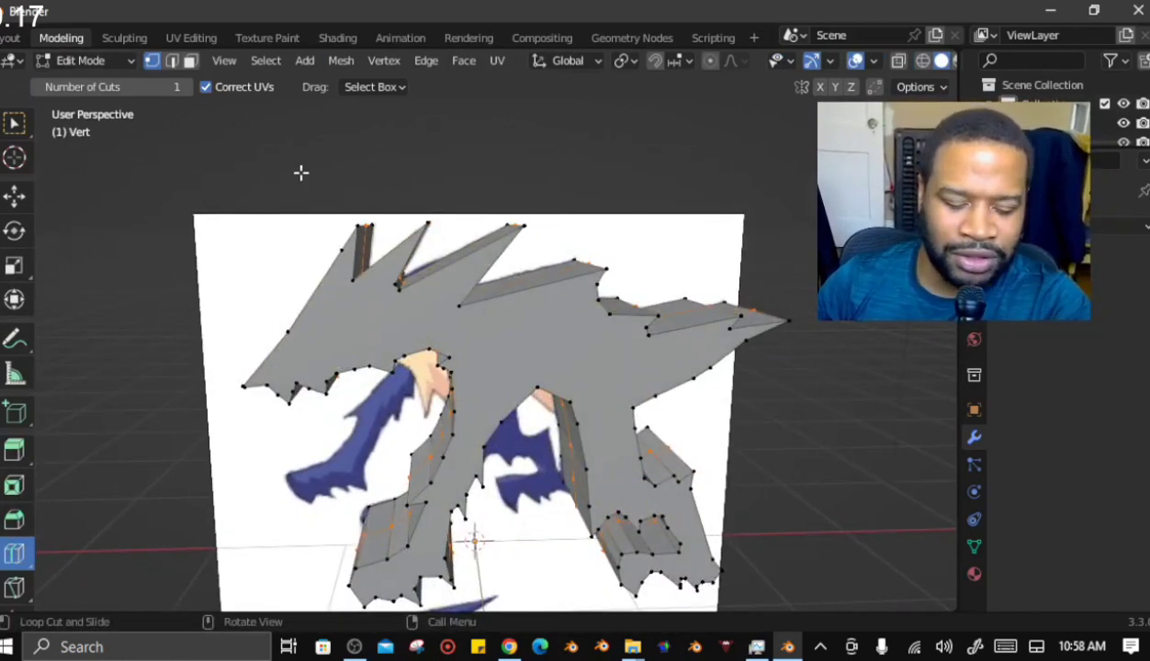
key("a")
left_click(464, 61)
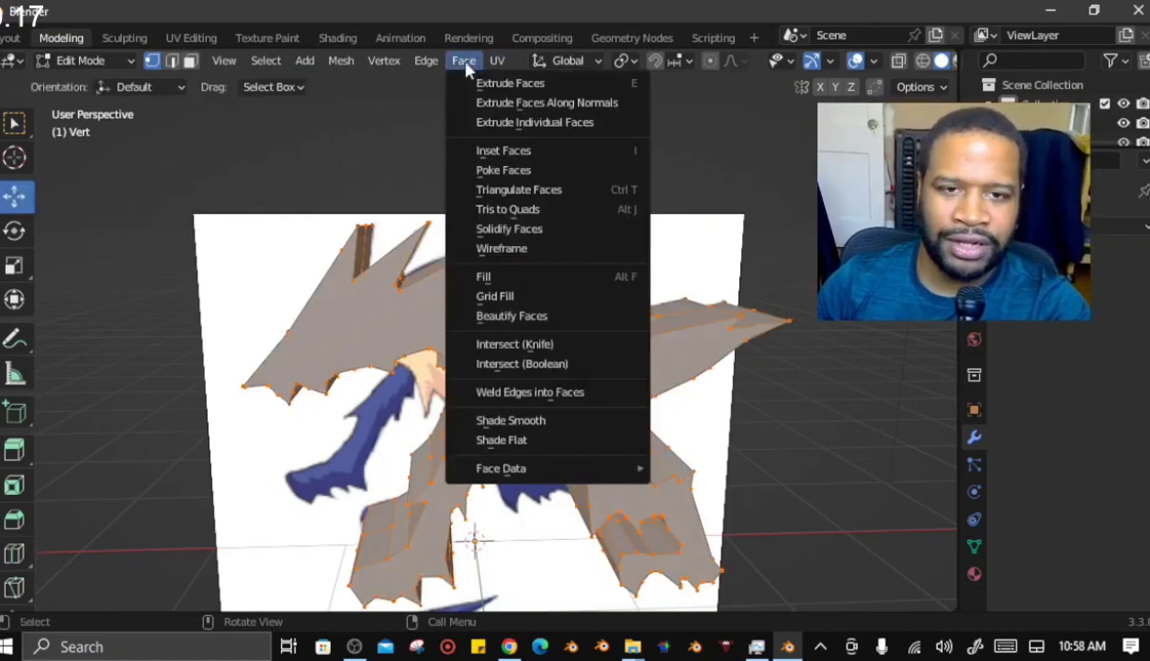
mouse_move(491, 66)
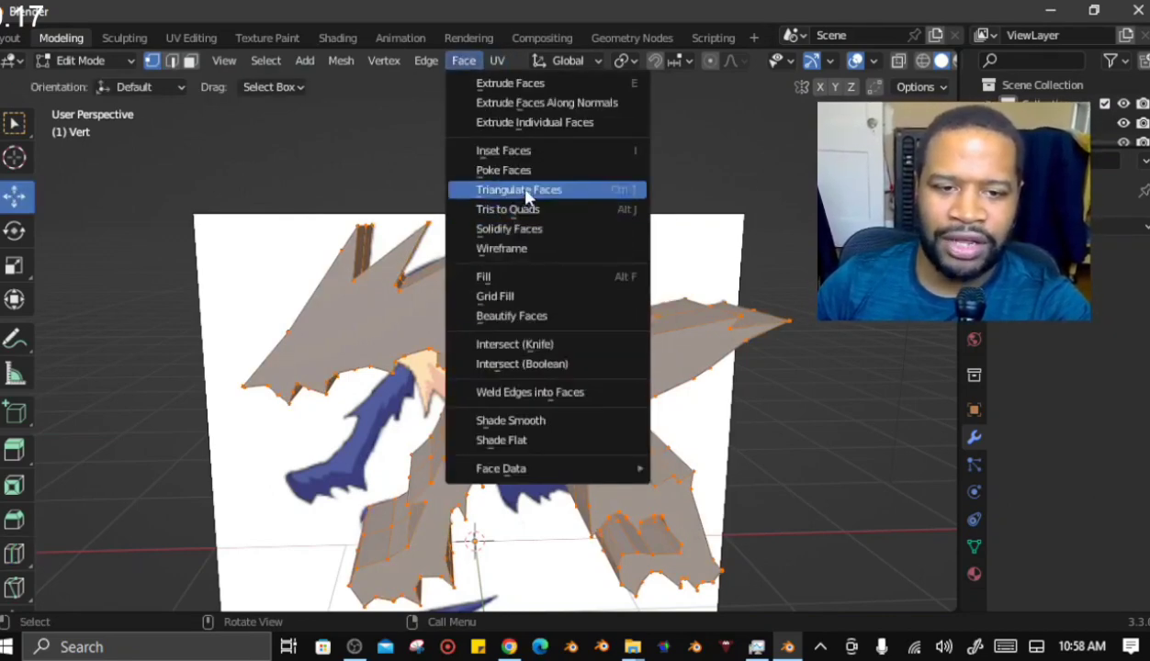
left_click(513, 188)
left_click(464, 62)
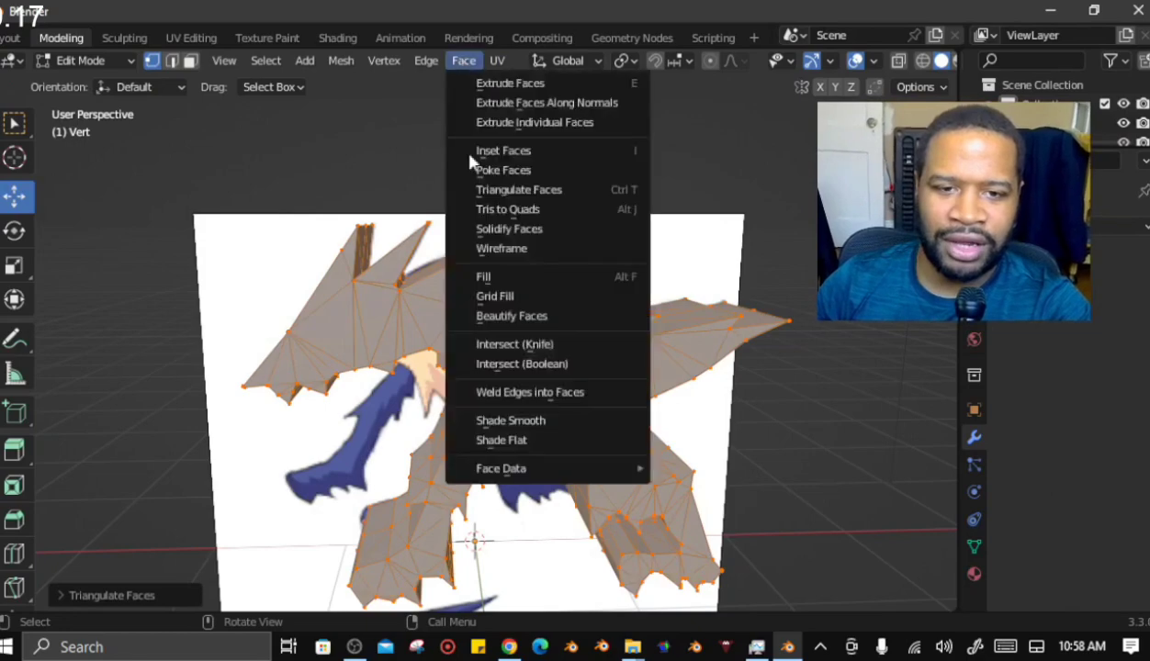
left_click(531, 210)
middle_click_drag(524, 210, 449, 153)
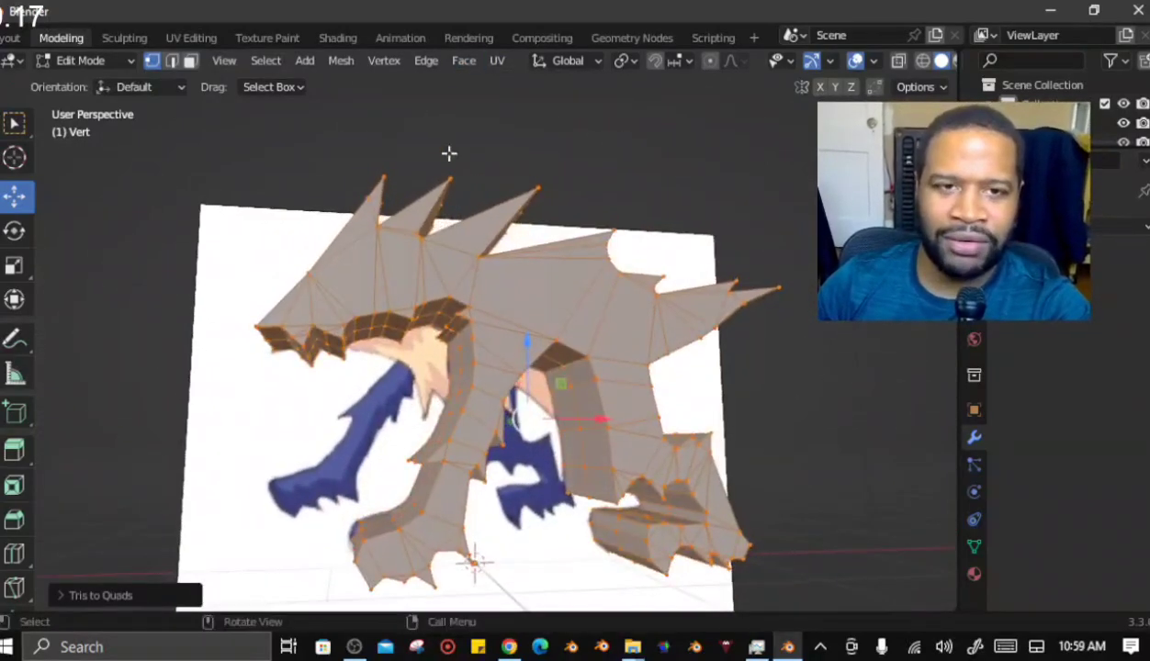
Try to symmetrize the whole body mesh in the -Y to +Y direction, and undo it
left_click(345, 61)
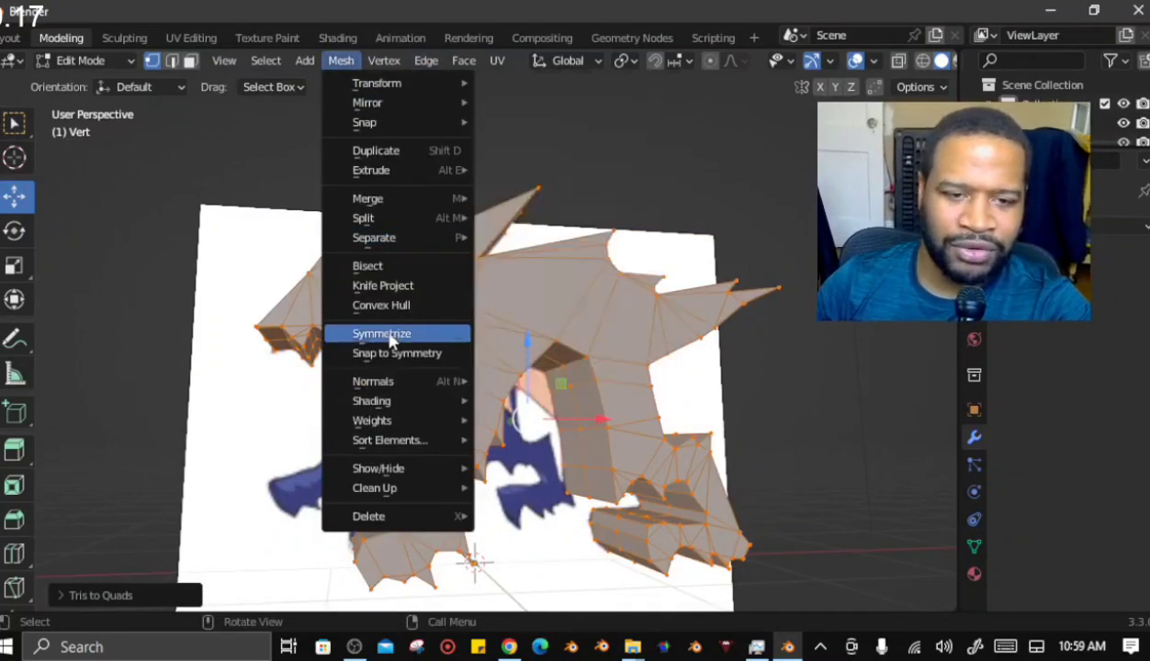
left_click(390, 336)
left_click(64, 598)
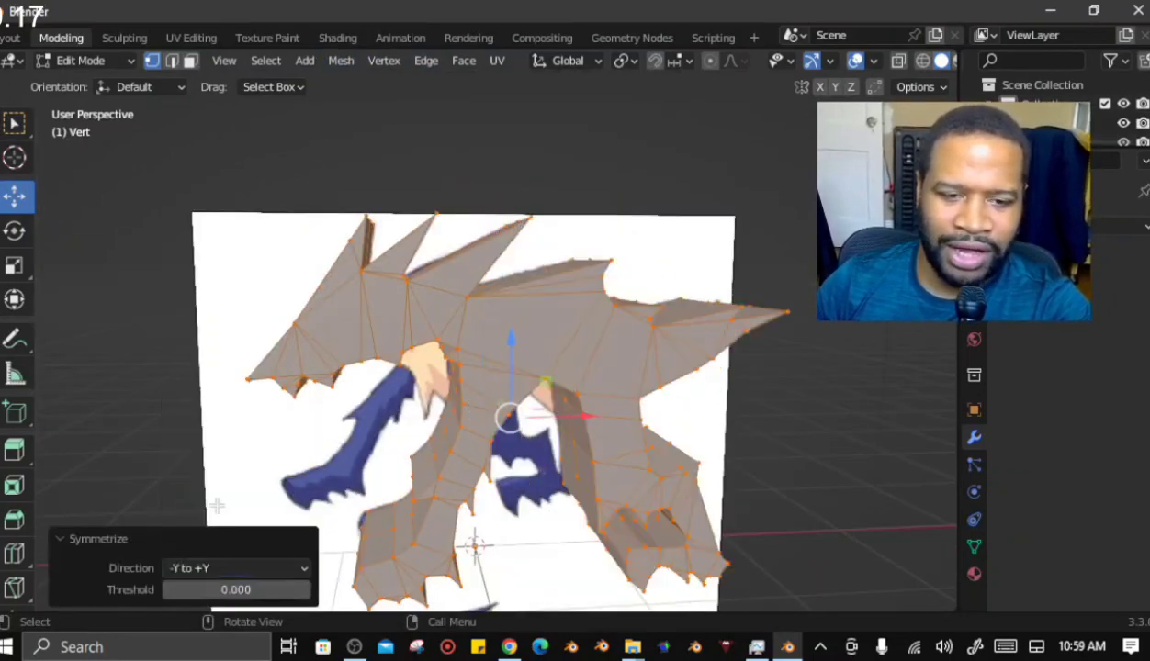
middle_click_drag(217, 504, 458, 459)
key("ctrl+z")
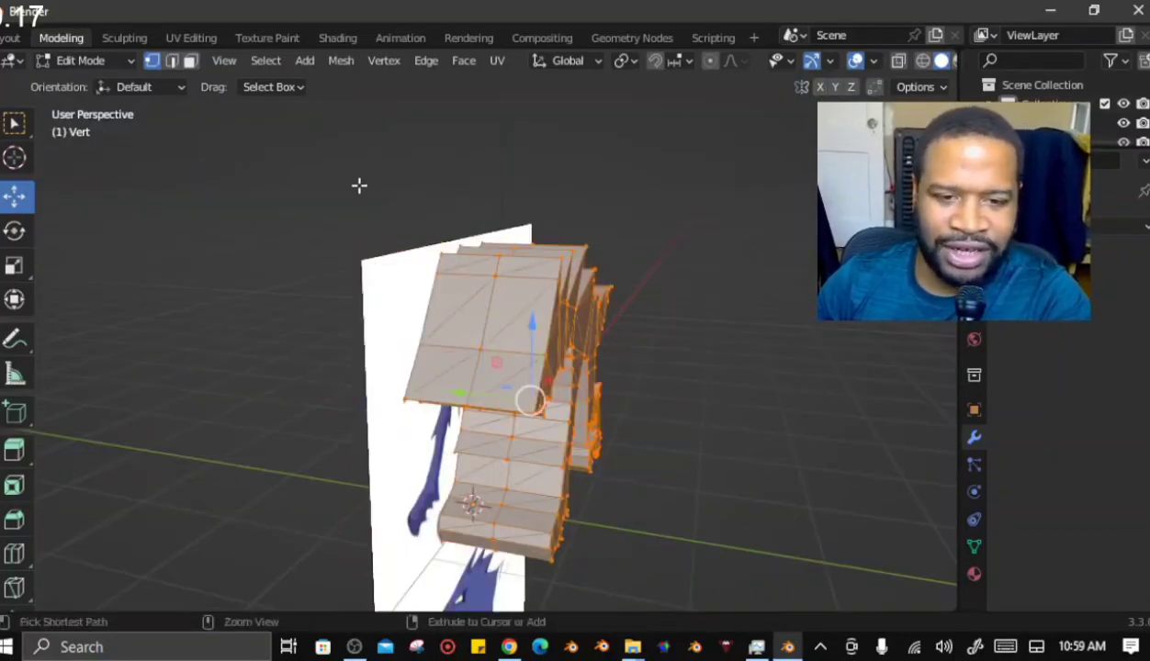
Return to Object Mode, add a Subdivision Surface modifier to the body, and inspect the smoothed shape from the side
middle_click_drag(598, 235, 680, 358)
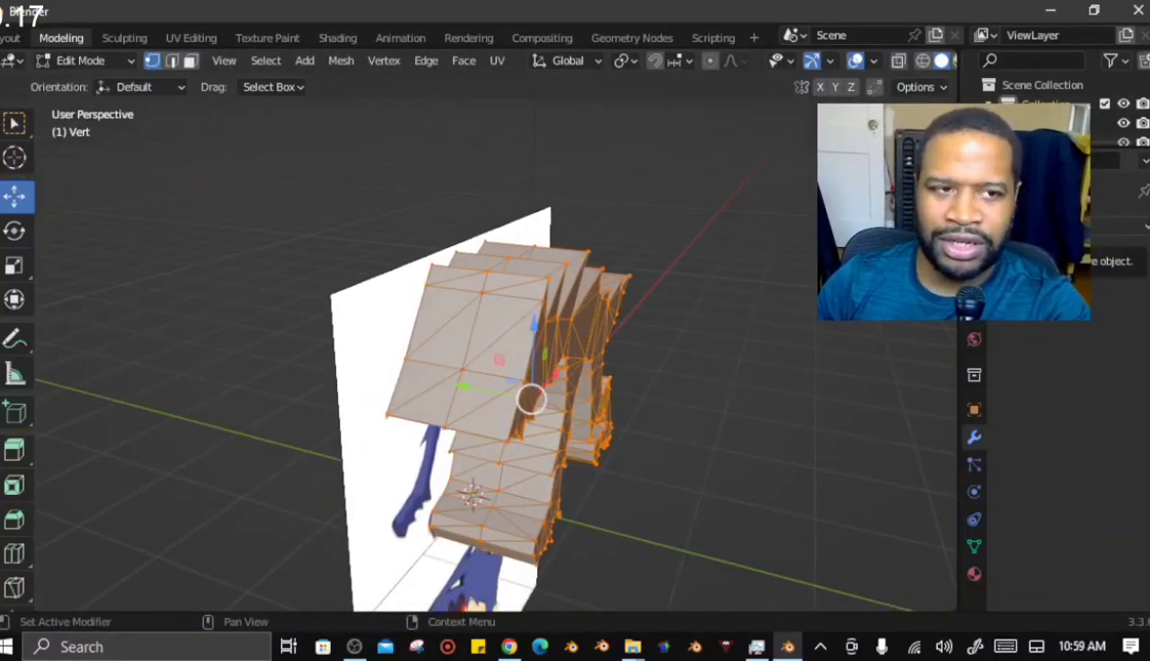
key("Tab")
left_click(1057, 226)
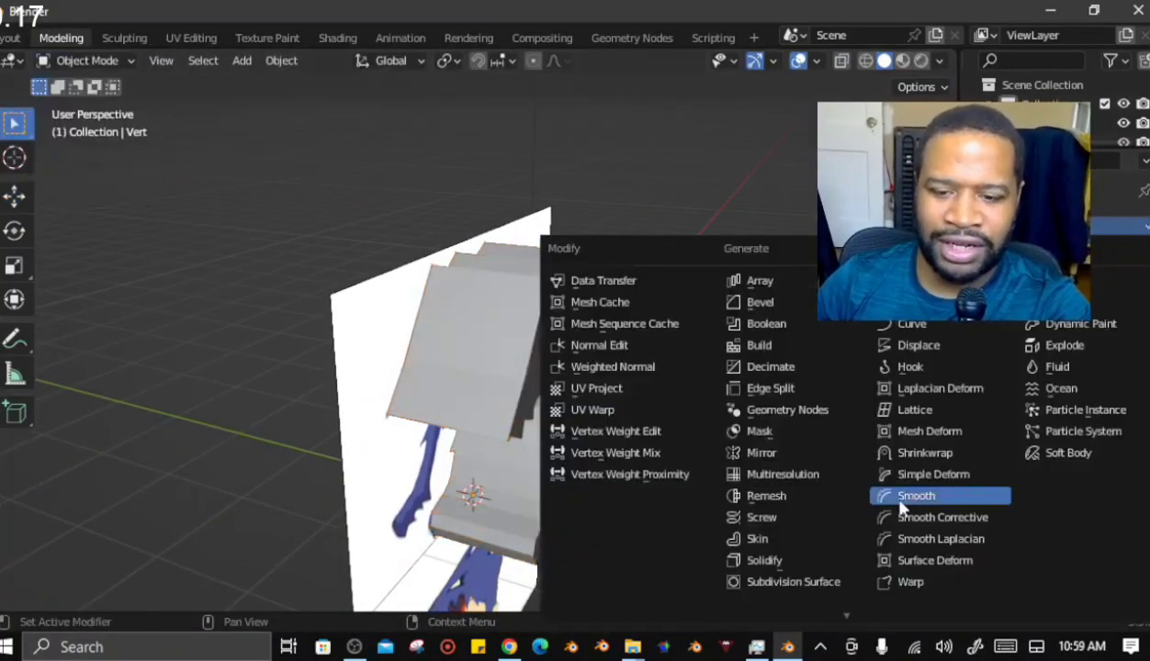
left_click(821, 589)
middle_click_drag(643, 514, 445, 424)
scroll(505, 463, "down", 3)
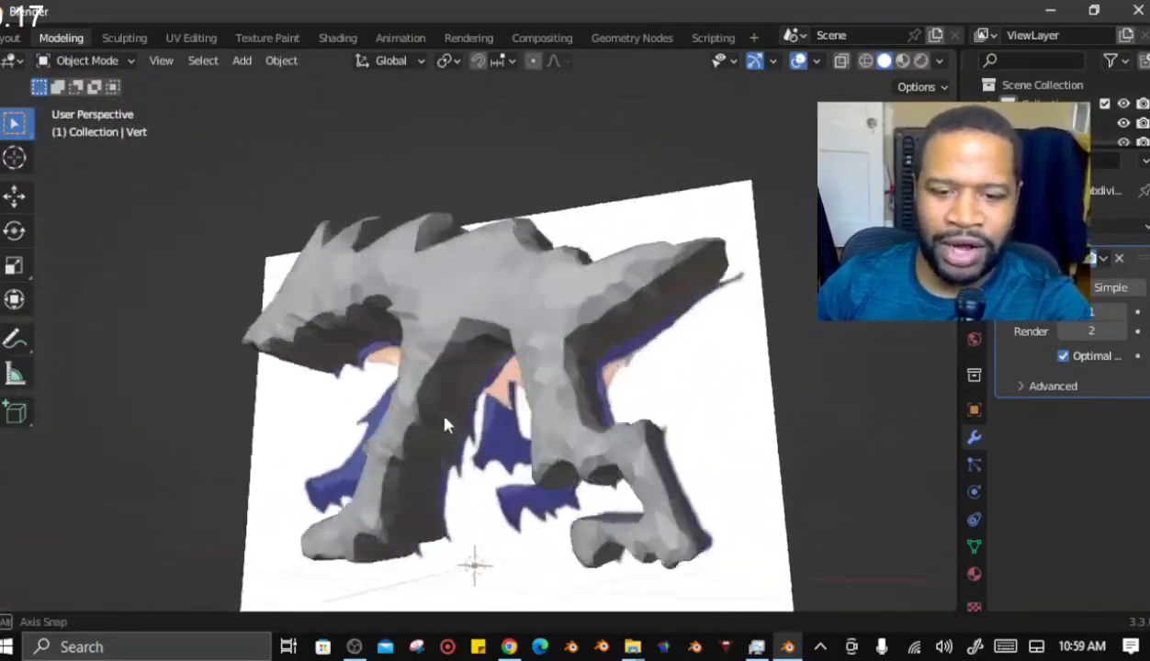